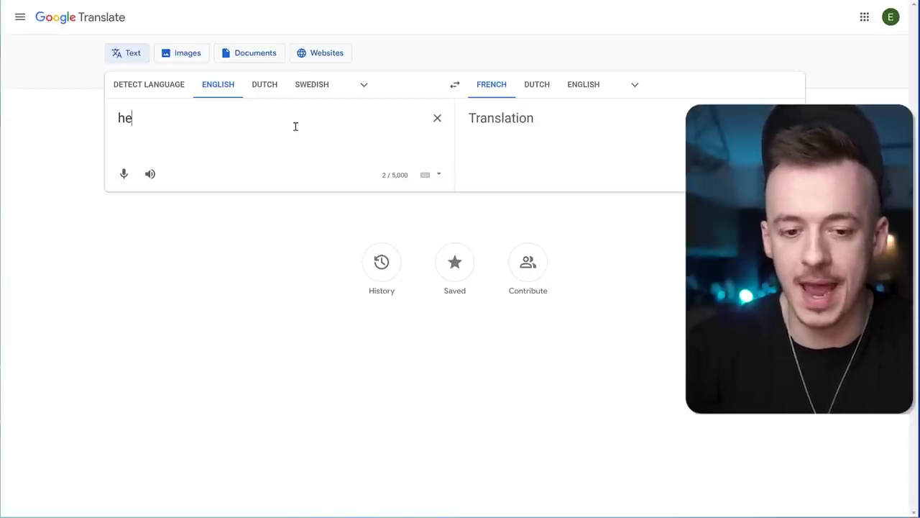
# Finish entering 'hey how are you doing' in Google Translate to get its French translation
pyautogui.write('doing')
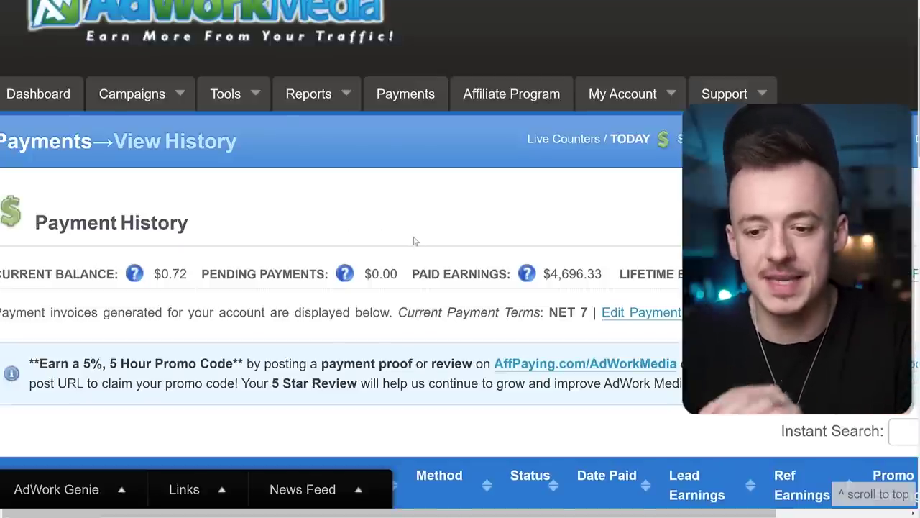
# Scroll around the AdWorkMedia payment history to show the $4,696.33 paid earnings
pyautogui.scroll(2, 403, 237)
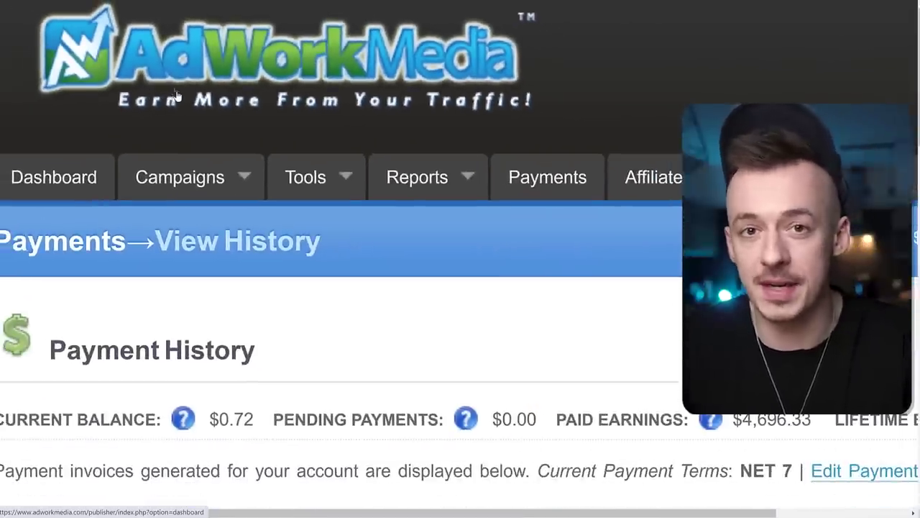
pyautogui.scroll(3, 863, 468)
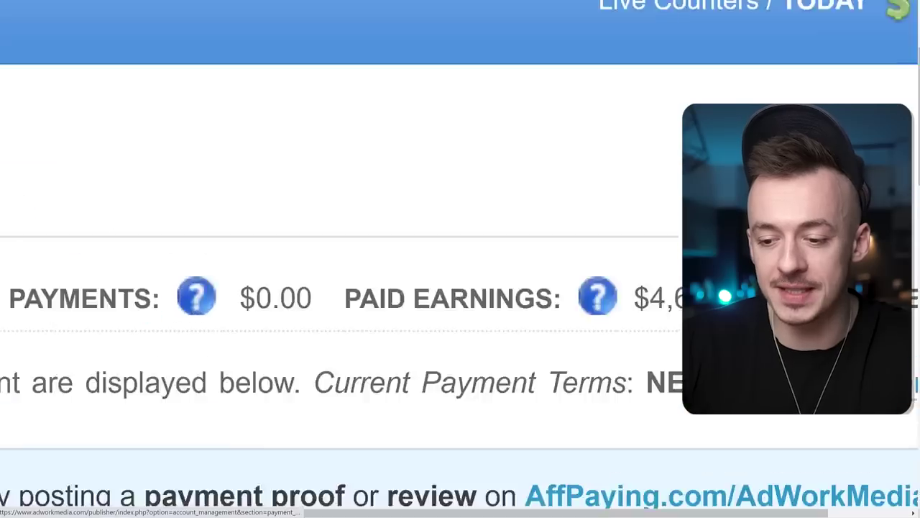
pyautogui.scroll(3, 501, 264)
pyautogui.scroll(-1, 493, 230)
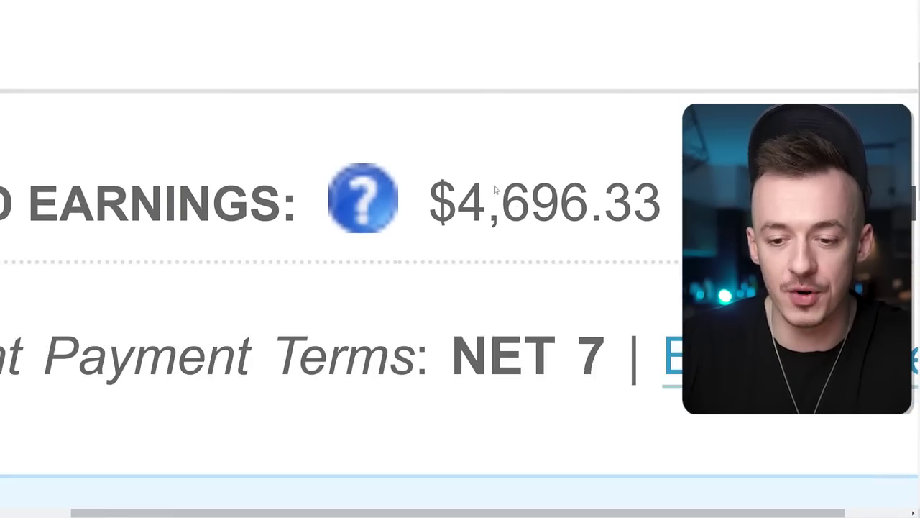
pyautogui.scroll(-2, 496, 190)
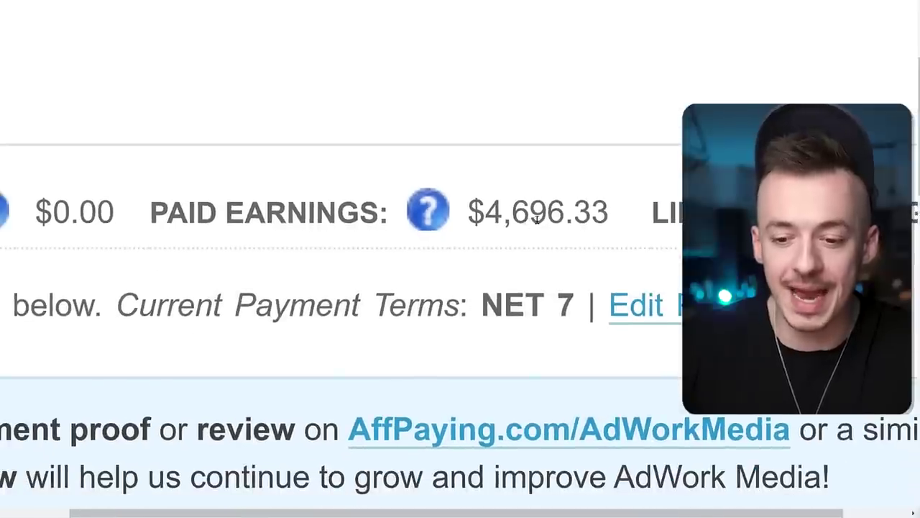
pyautogui.hscroll(5, 230, 228)
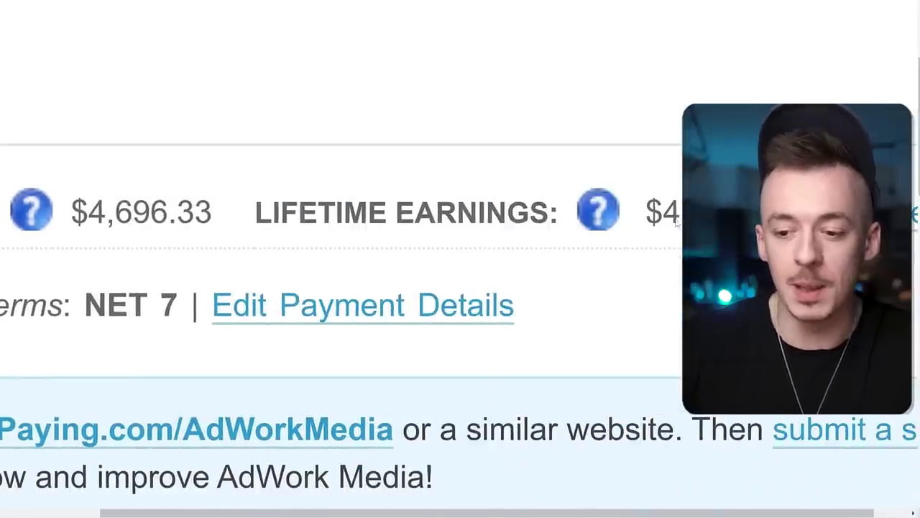
pyautogui.hscroll(-1, 230, 229)
pyautogui.hscroll(-1, 460, 339)
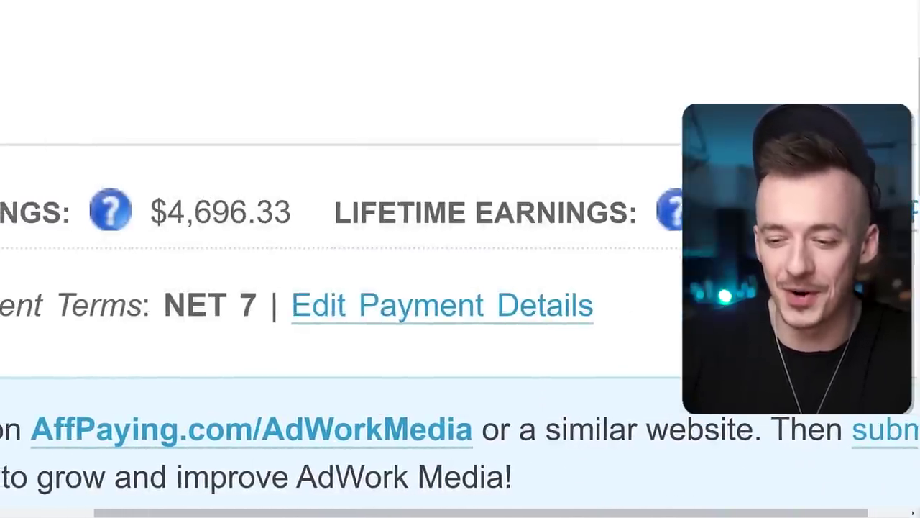
pyautogui.scroll(-2, 335, 210)
pyautogui.hscroll(-3, 335, 210)
pyautogui.scroll(5, 335, 210)
pyautogui.hscroll(3, 334, 210)
pyautogui.scroll(1, 476, 216)
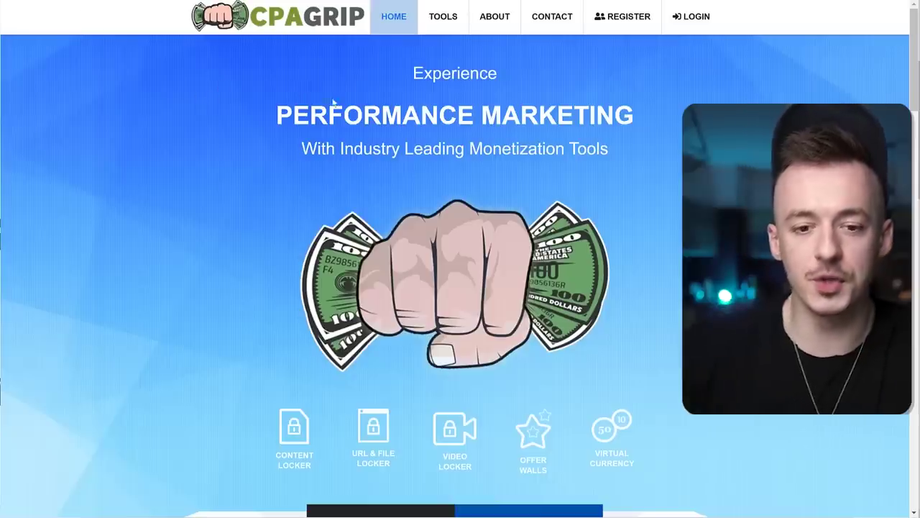
# Sign up as a CPAGrip publisher, choosing a publisher type and accepting the Terms and no-proxy/VPN/bots agreement
pyautogui.click(622, 16)
pyautogui.scroll(-2, 520, 206)
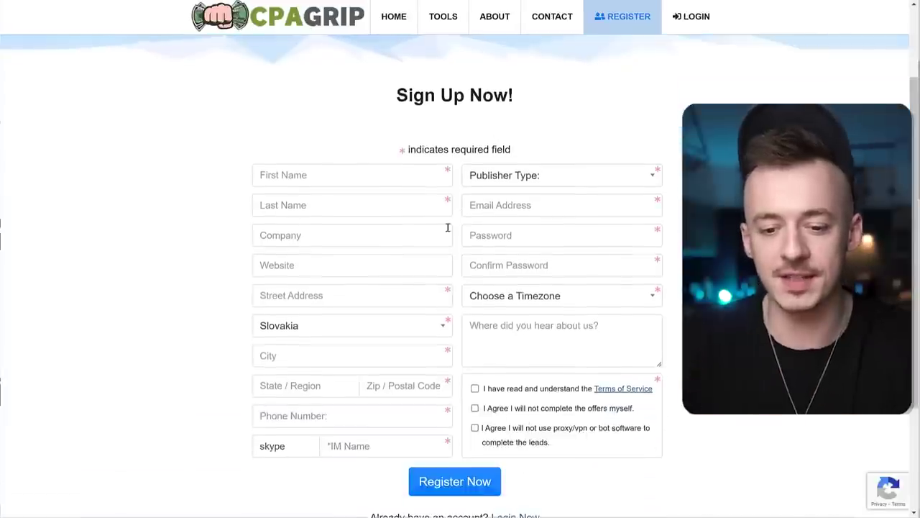
pyautogui.click(568, 176)
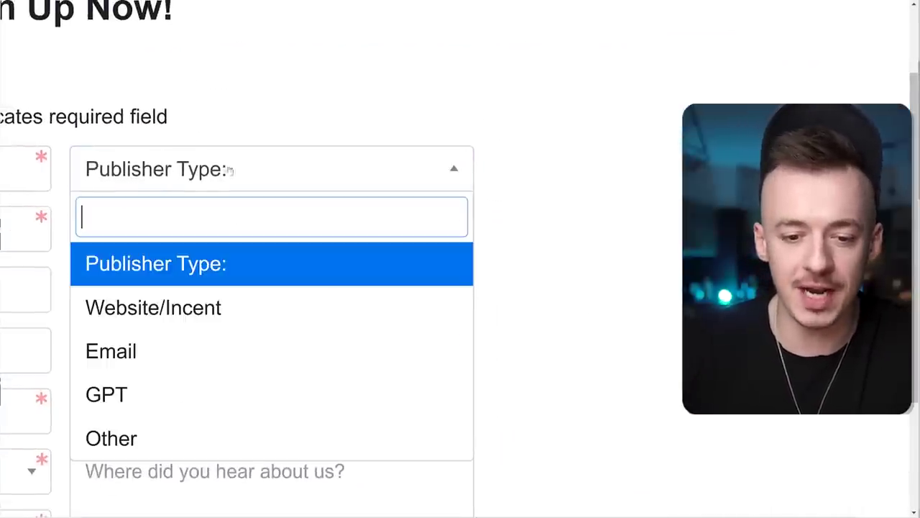
pyautogui.scroll(-2, 302, 301)
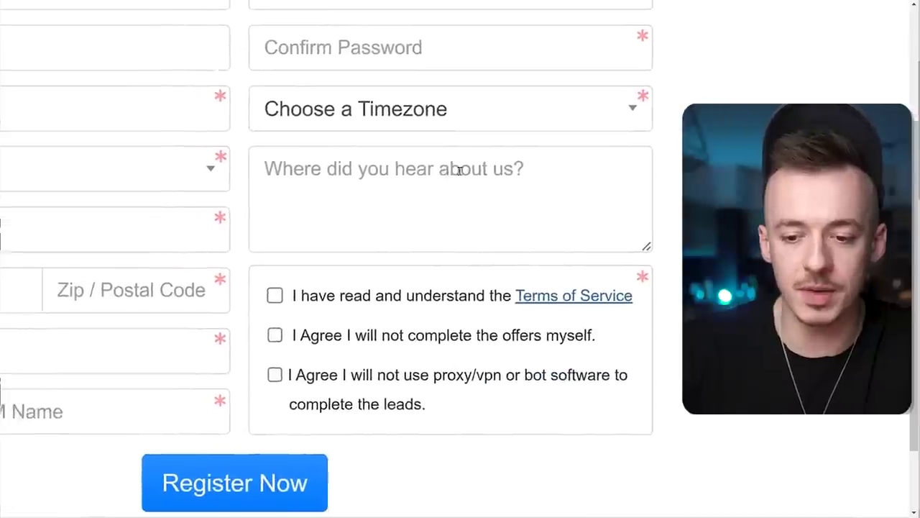
pyautogui.click(177, 434)
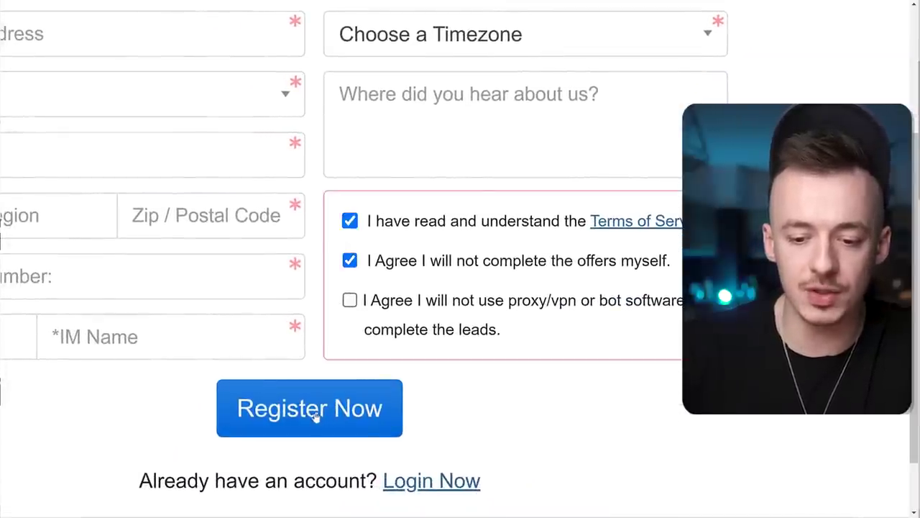
pyautogui.click(350, 300)
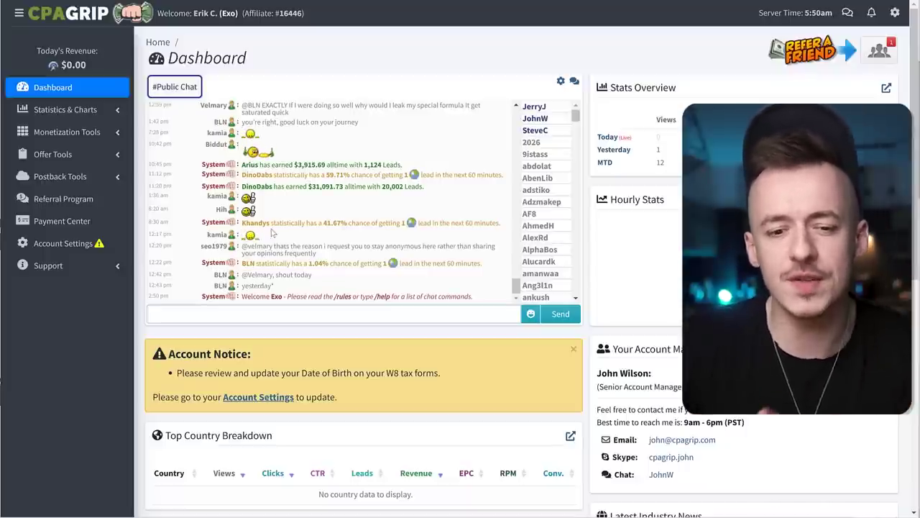
pyautogui.scroll(3, 309, 241)
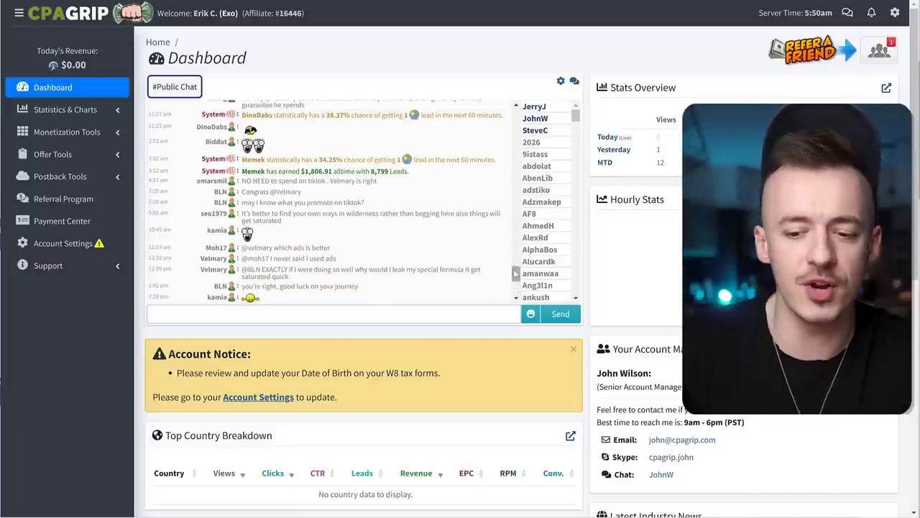
pyautogui.scroll(5, 381, 144)
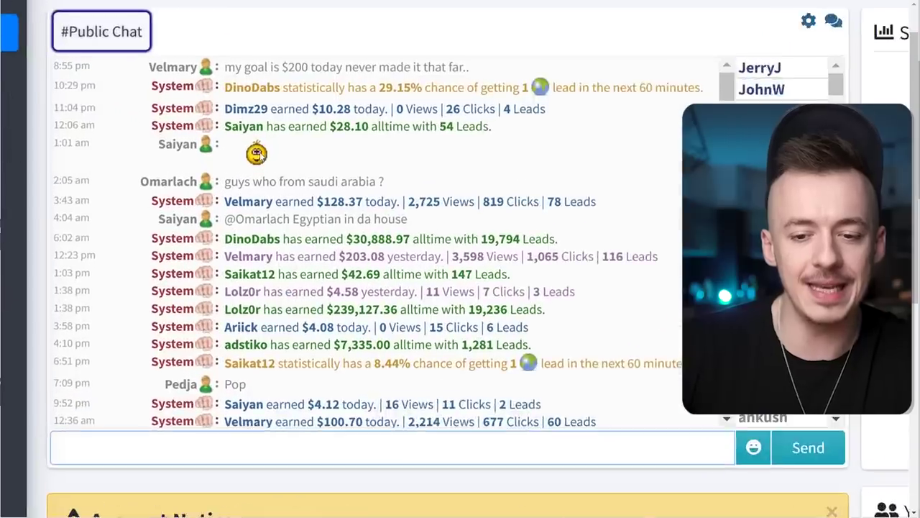
pyautogui.scroll(-2, 458, 217)
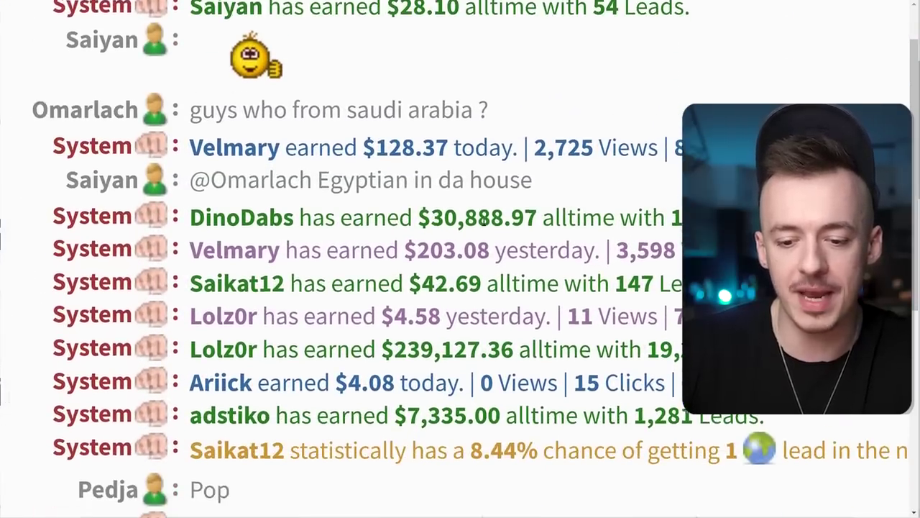
pyautogui.scroll(-2, 468, 224)
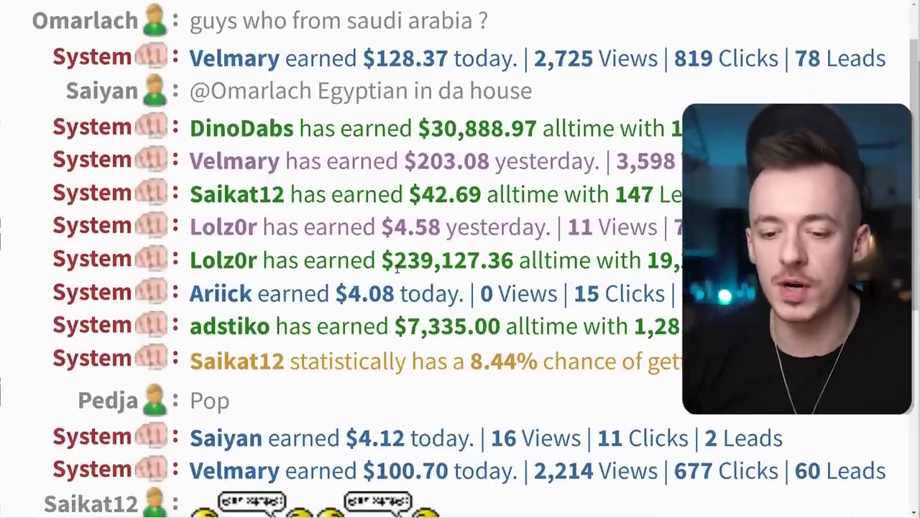
pyautogui.moveTo(399, 267); pyautogui.dragTo(421, 268)
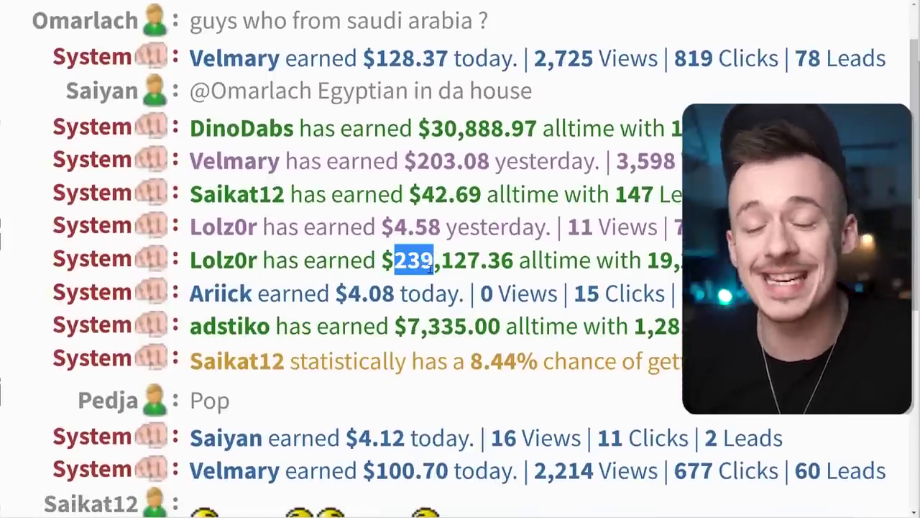
pyautogui.click(430, 266)
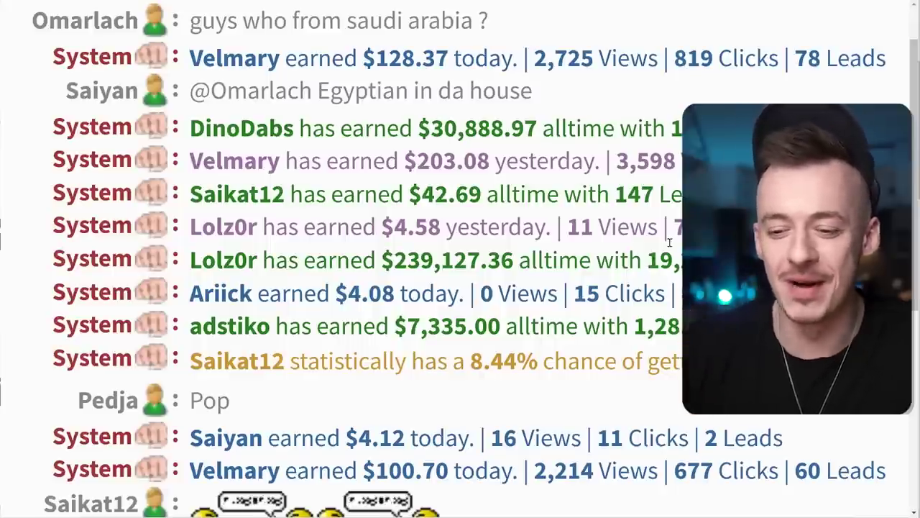
pyautogui.moveTo(644, 260); pyautogui.dragTo(660, 260)
pyautogui.click(676, 263)
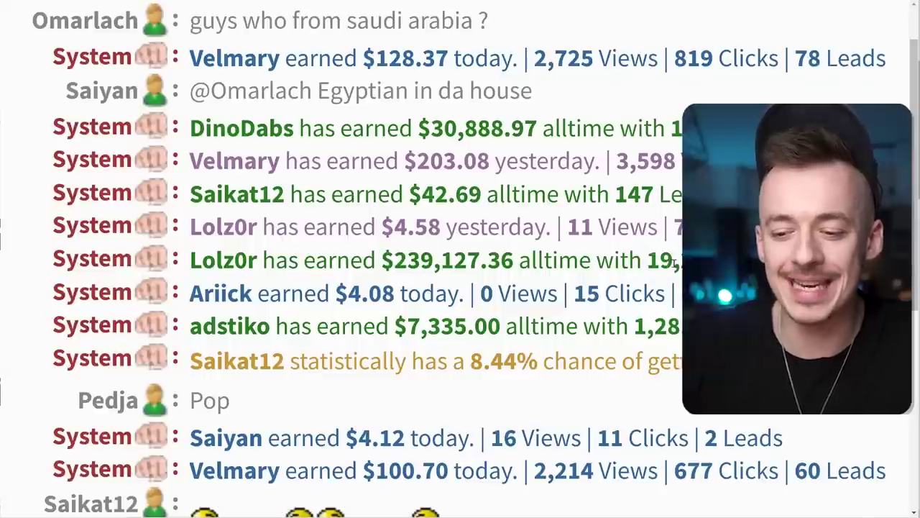
pyautogui.moveTo(647, 260); pyautogui.dragTo(711, 261)
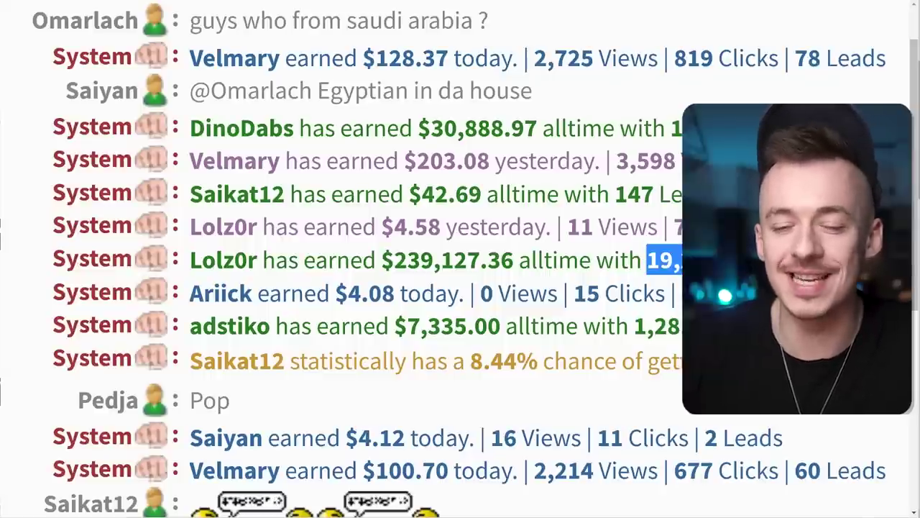
pyautogui.click(711, 262)
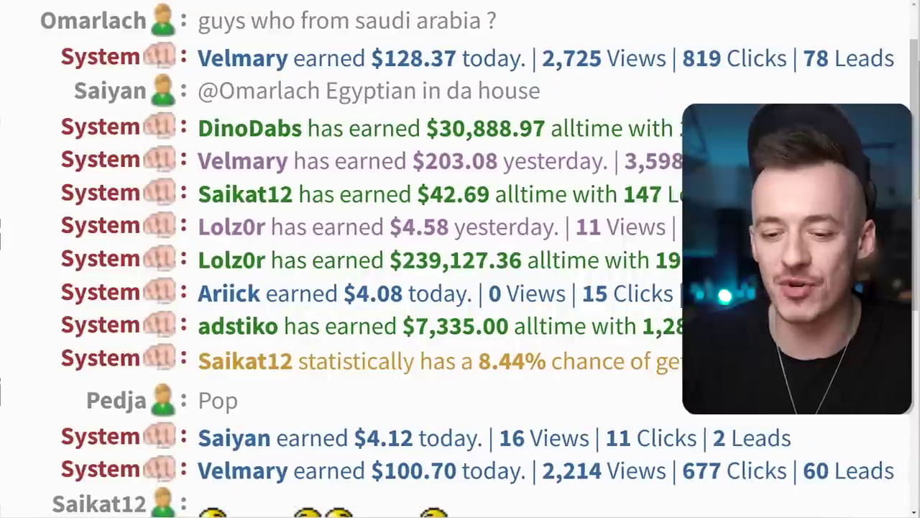
pyautogui.moveTo(403, 261); pyautogui.dragTo(431, 263)
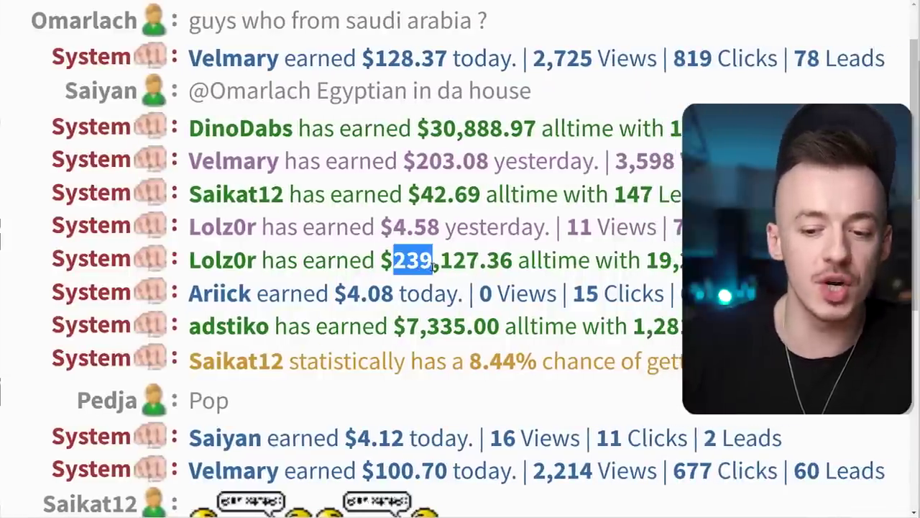
pyautogui.click(435, 265)
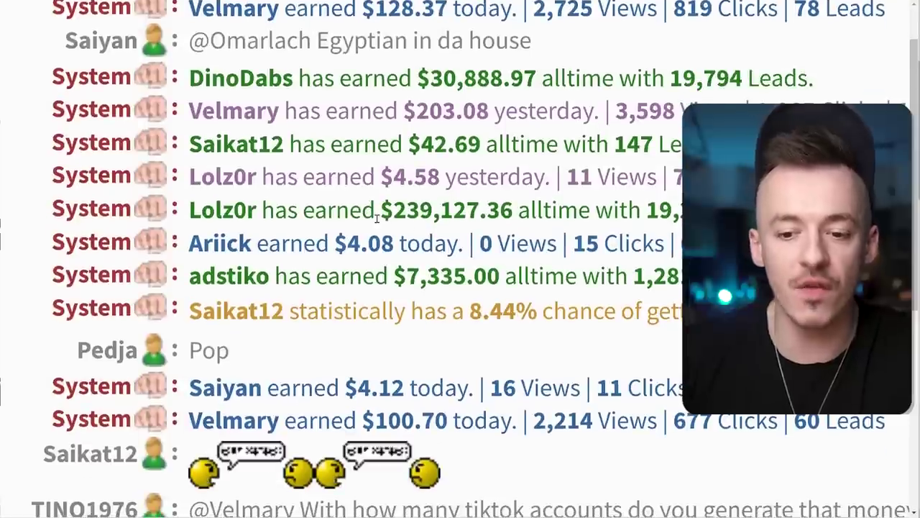
pyautogui.moveTo(408, 260); pyautogui.dragTo(376, 210)
pyautogui.moveTo(558, 243); pyautogui.dragTo(541, 240)
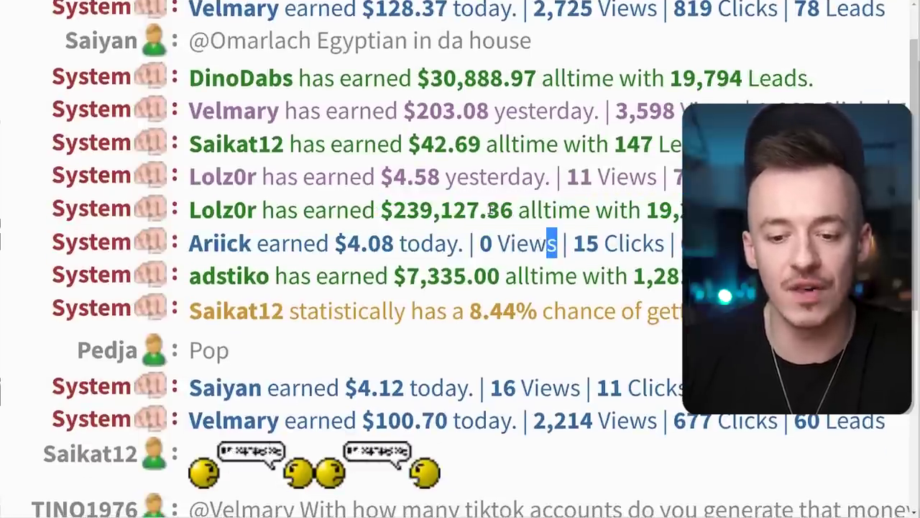
pyautogui.scroll(-5, 575, 230)
pyautogui.scroll(-10, 529, 208)
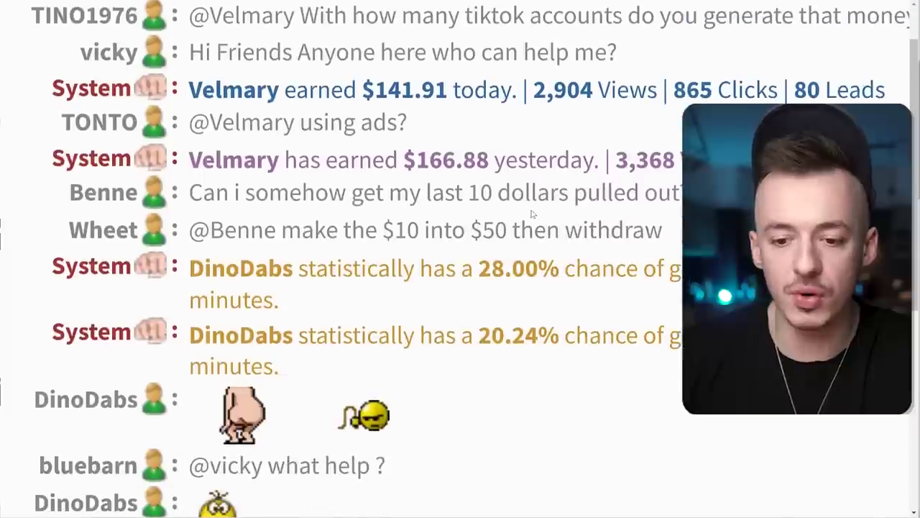
pyautogui.scroll(-7, 532, 209)
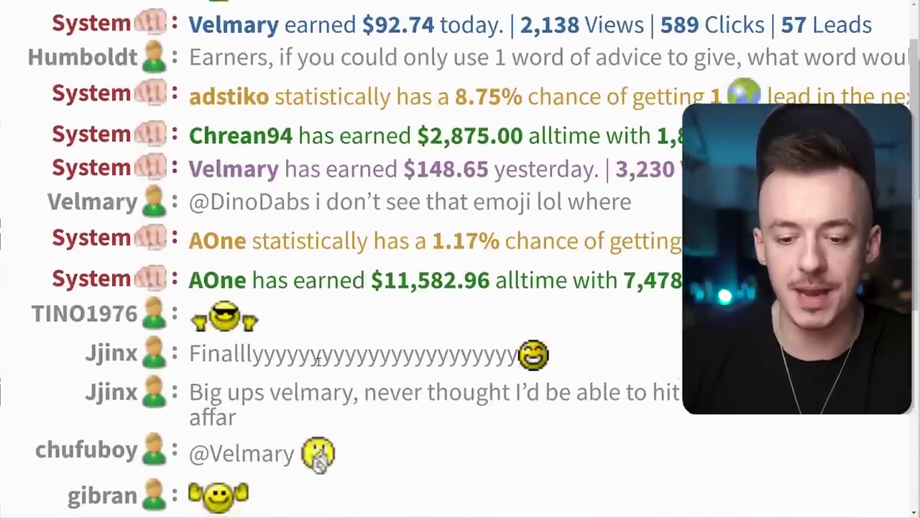
pyautogui.scroll(-6, 392, 329)
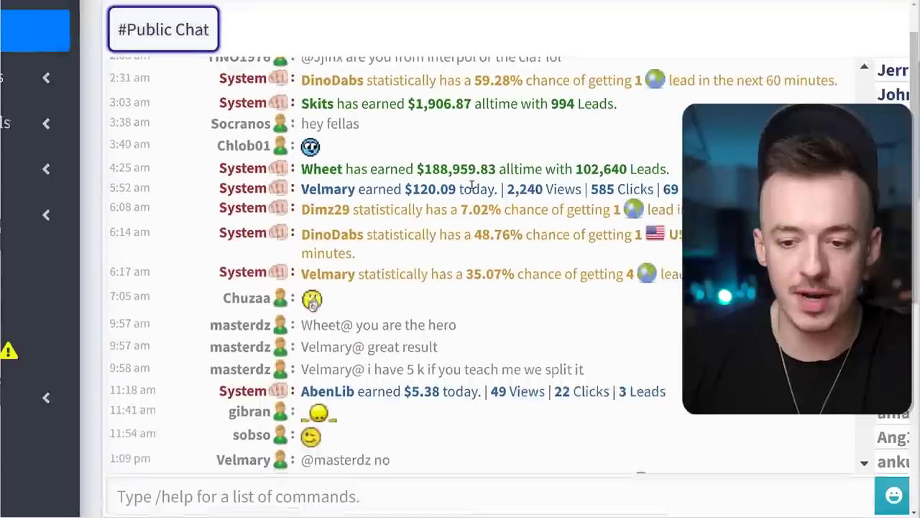
# Send /command, /help and /alltime in the public chat to list commands and lifetime stats
pyautogui.click(288, 496)
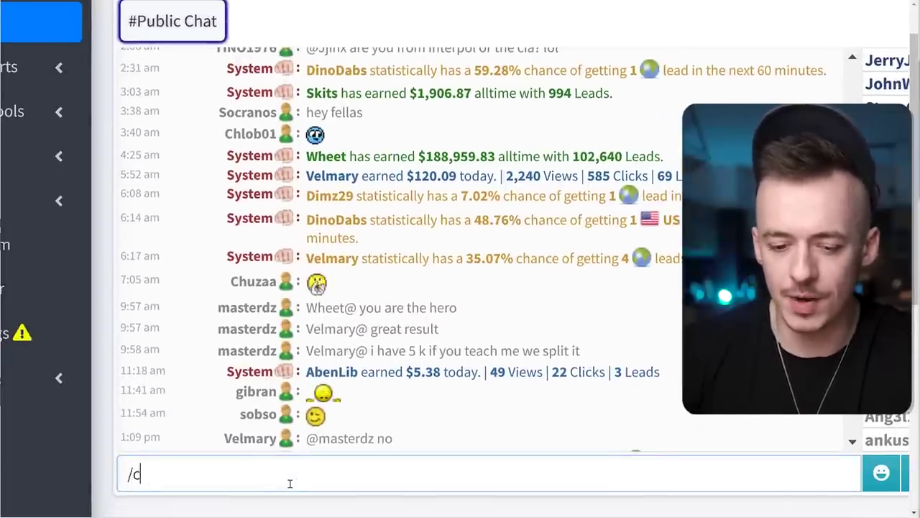
pyautogui.write('/command')
pyautogui.press('Return')
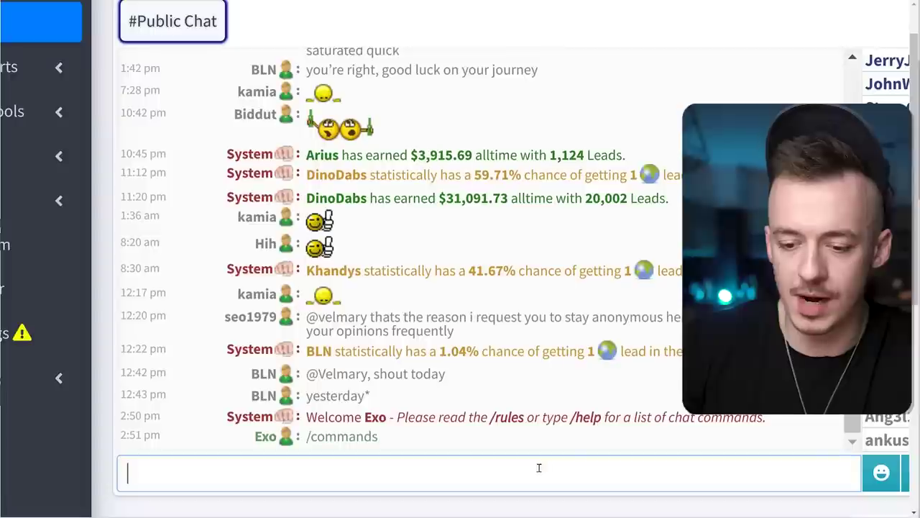
pyautogui.write('/help')
pyautogui.press('Return')
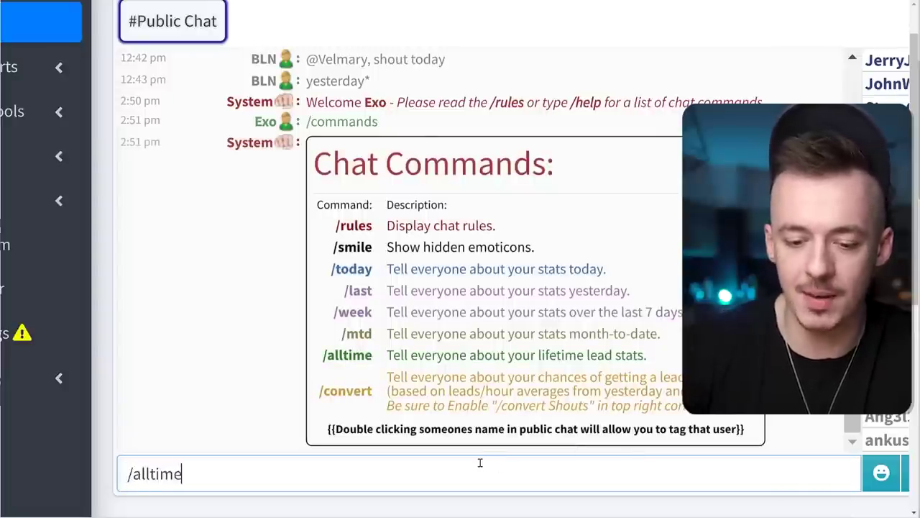
pyautogui.press('Return')
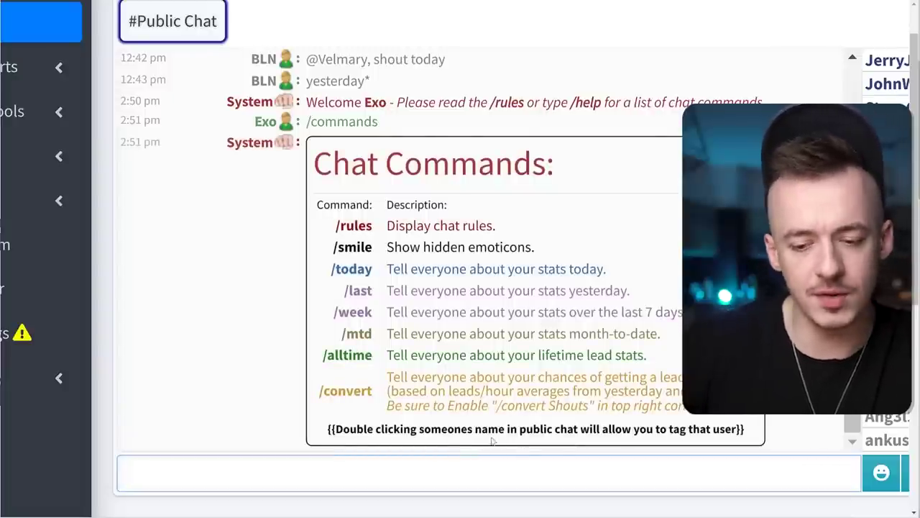
pyautogui.scroll(-1, 529, 450)
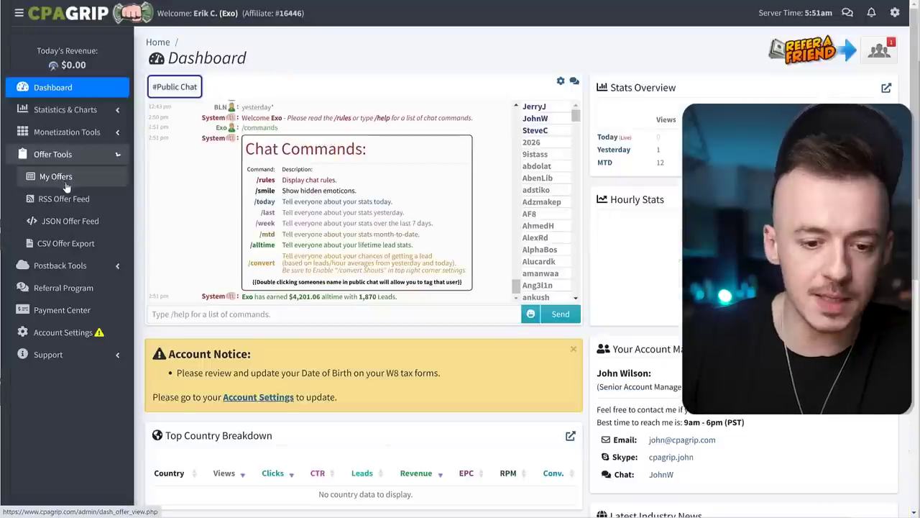
# Go to the My Offers page under Offer Tools in the sidebar
pyautogui.click(63, 180)
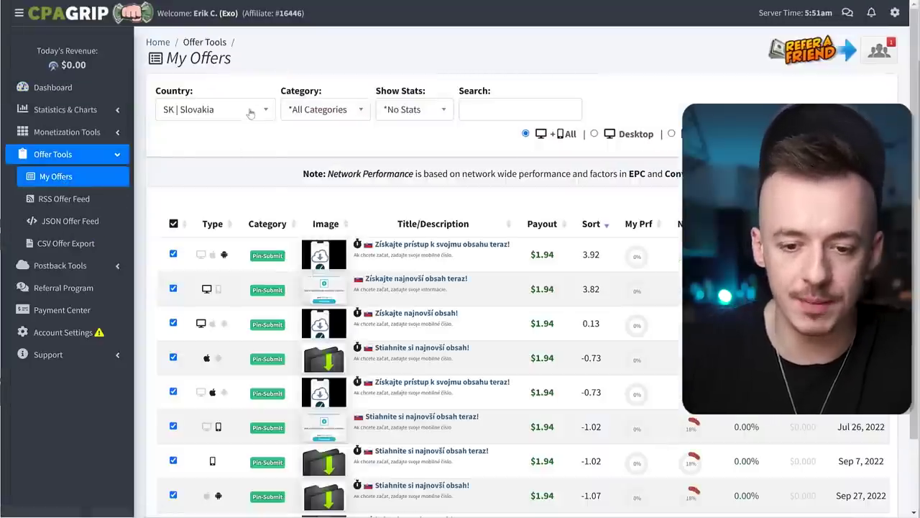
# Change the offer country filter from Slovakia to *All Countries
pyautogui.click(249, 113)
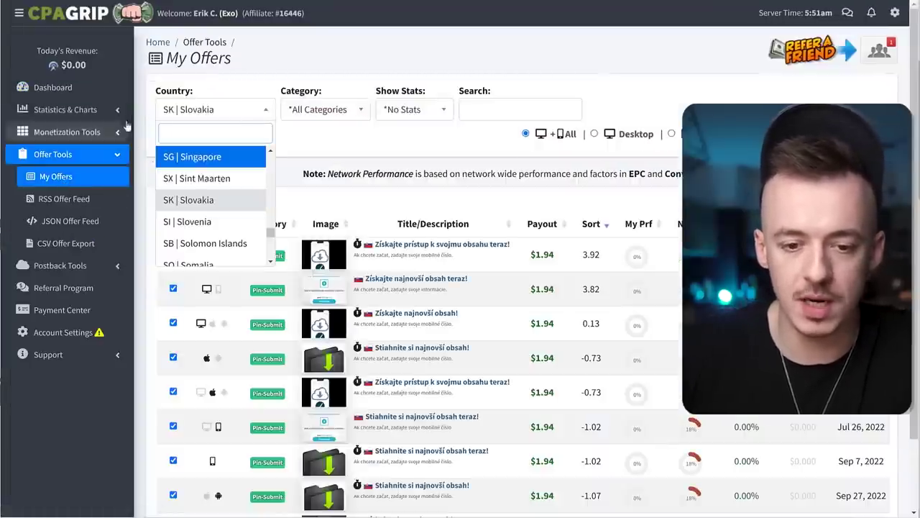
pyautogui.scroll(-1, 212, 176)
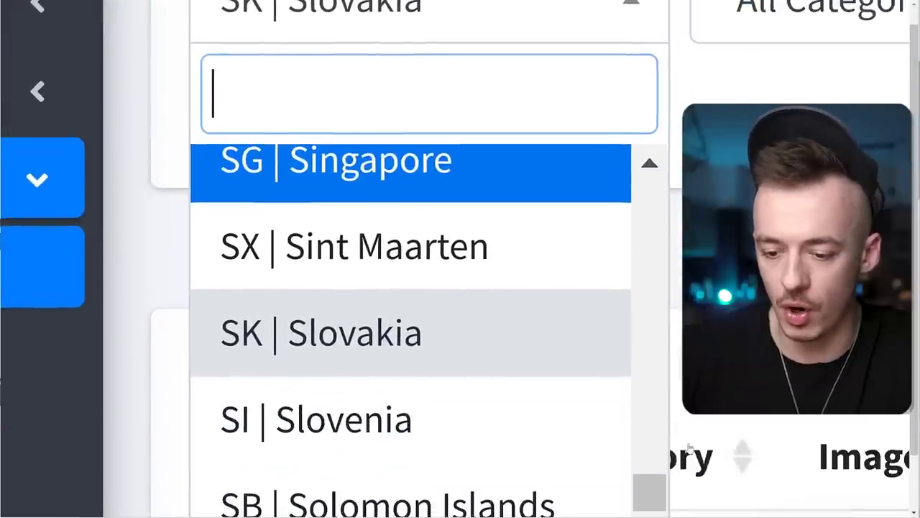
pyautogui.moveTo(649, 493); pyautogui.dragTo(665, 167)
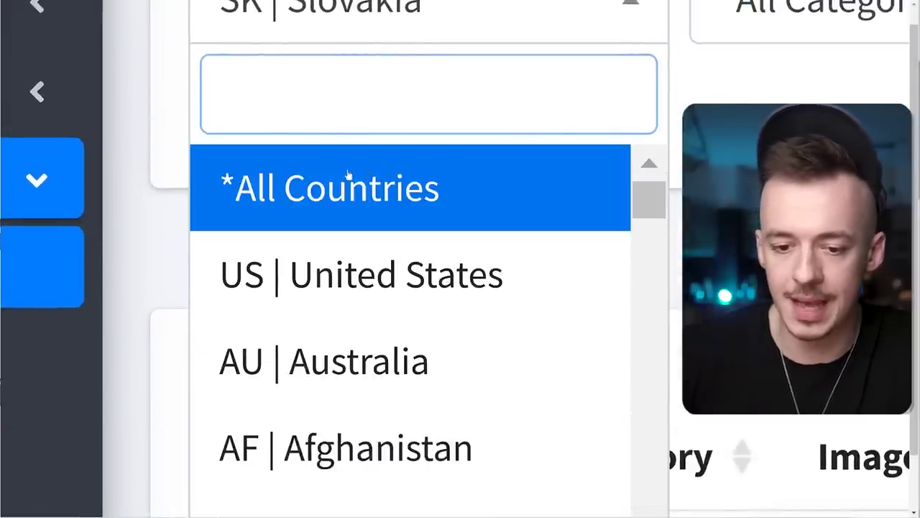
pyautogui.click(349, 180)
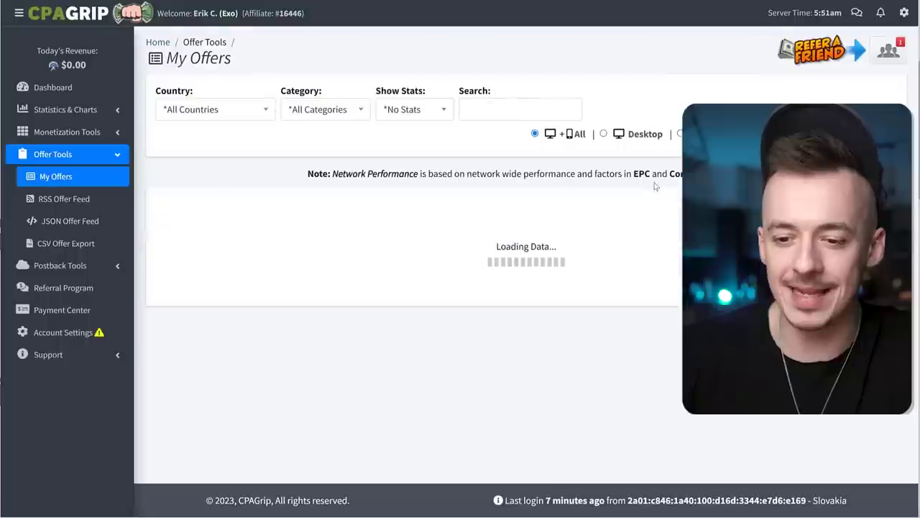
pyautogui.click(495, 107)
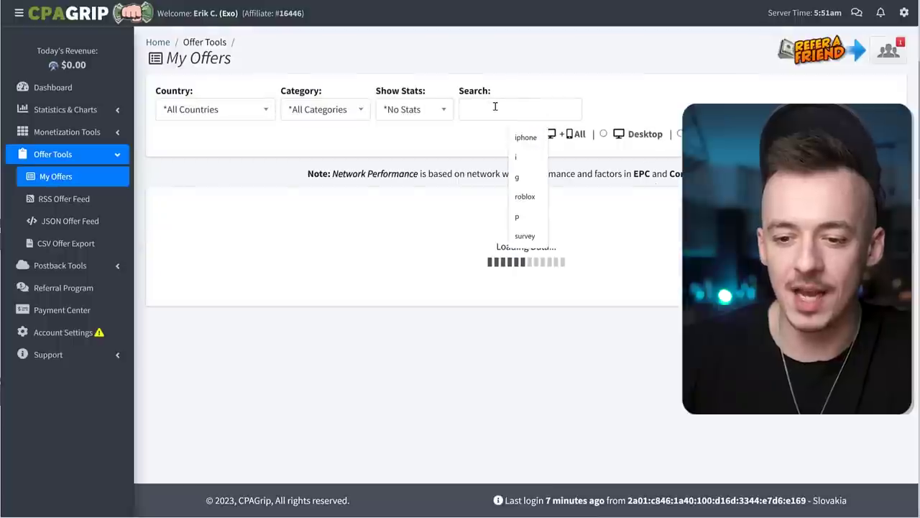
# Search the offers for 'iphone' and sort them by payout, highest first
pyautogui.write('iph')
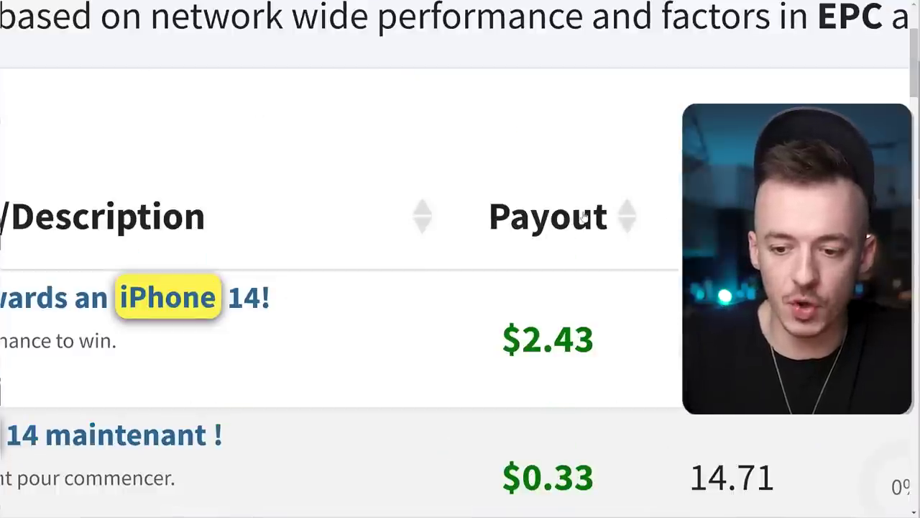
pyautogui.click(582, 159)
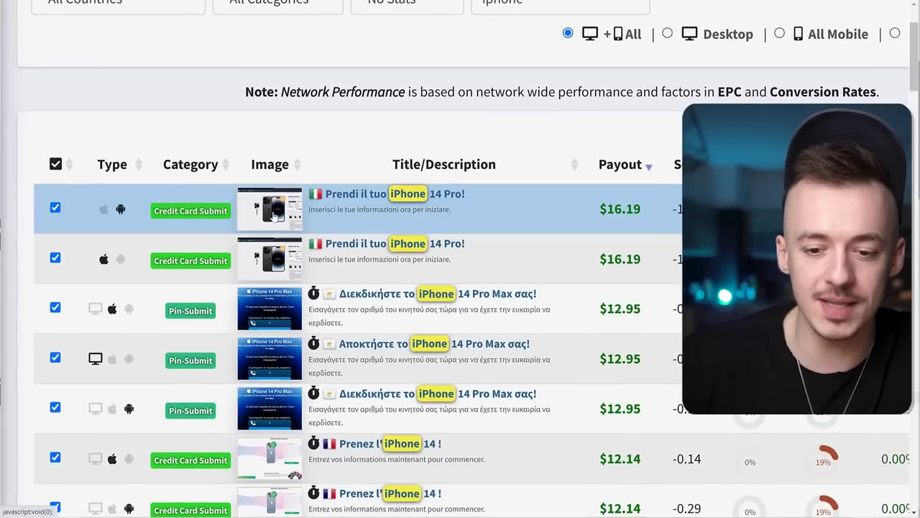
pyautogui.click(383, 184)
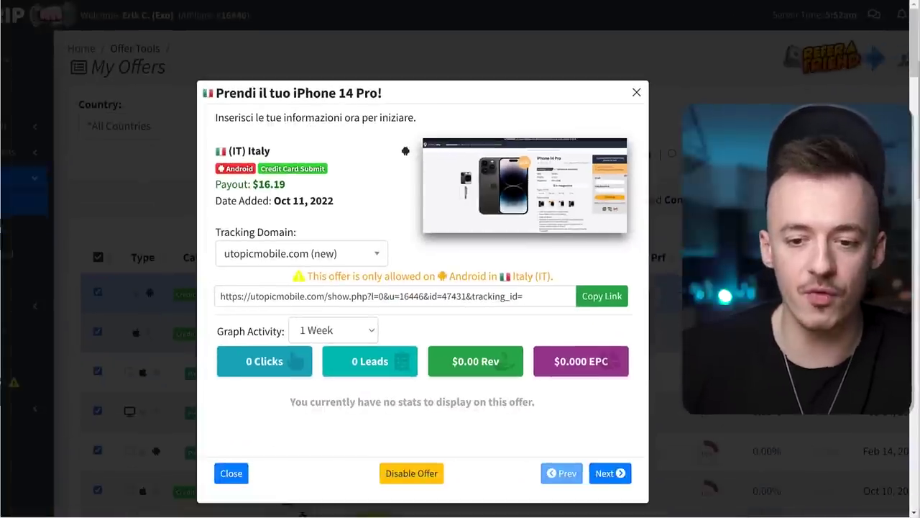
pyautogui.press('Escape')
pyautogui.scroll(-5, 283, 194)
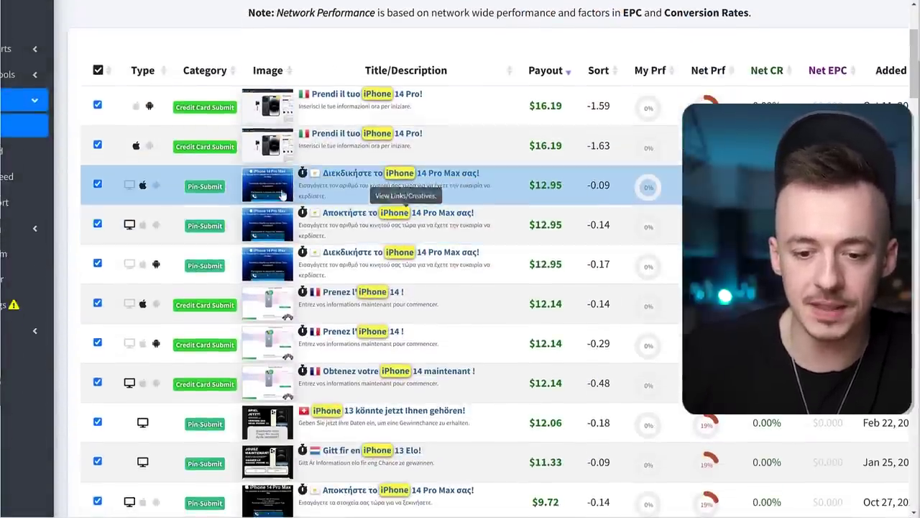
pyautogui.click(283, 194)
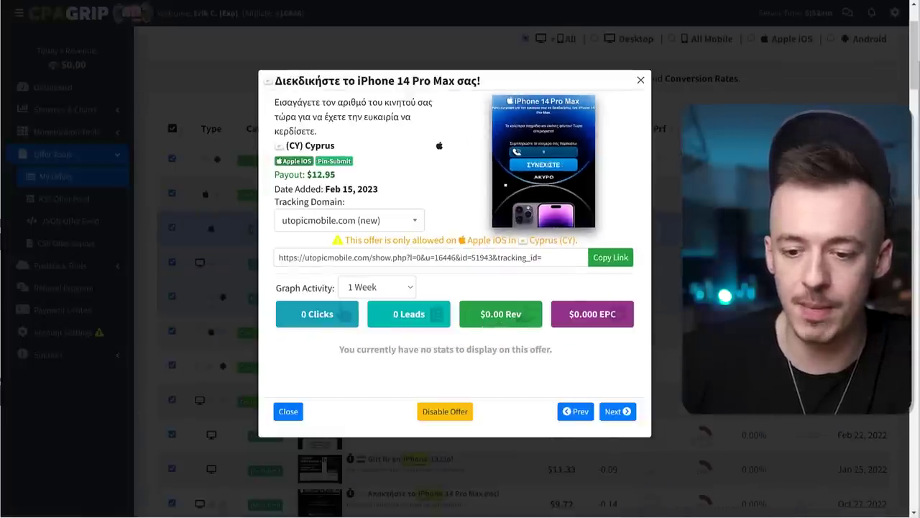
pyautogui.press('Escape')
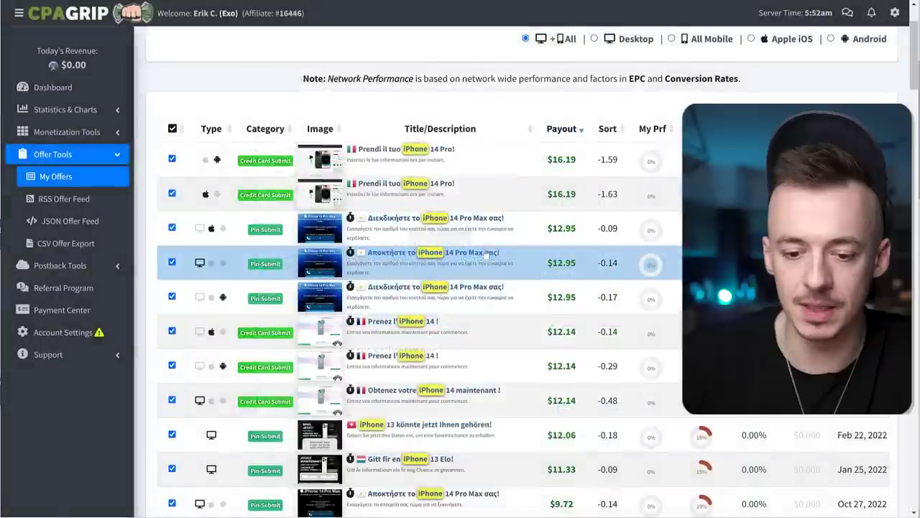
pyautogui.scroll(-3, 321, 224)
pyautogui.click(324, 225)
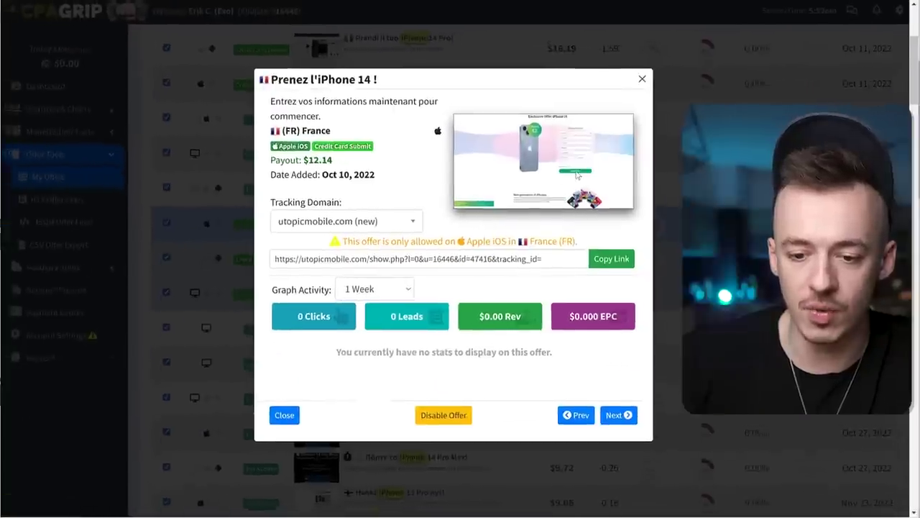
pyautogui.click(642, 248)
pyautogui.scroll(-1, 568, 263)
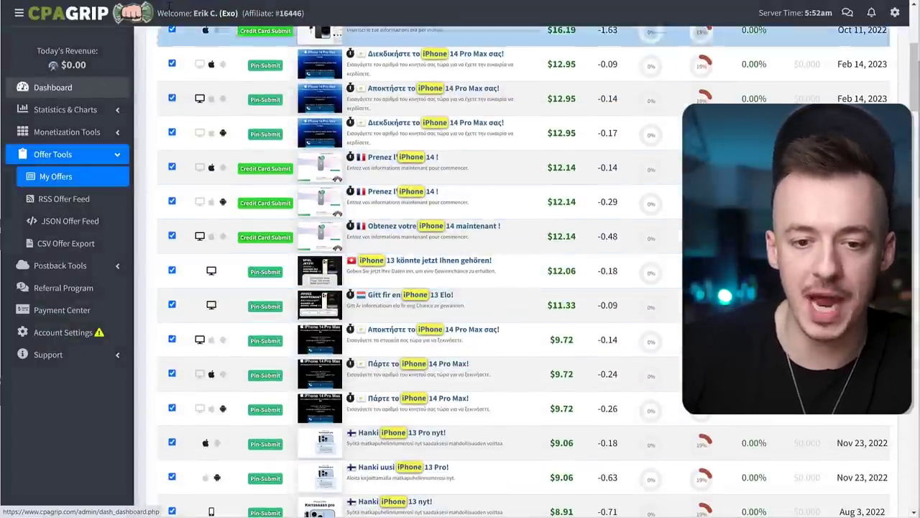
pyautogui.click(53, 87)
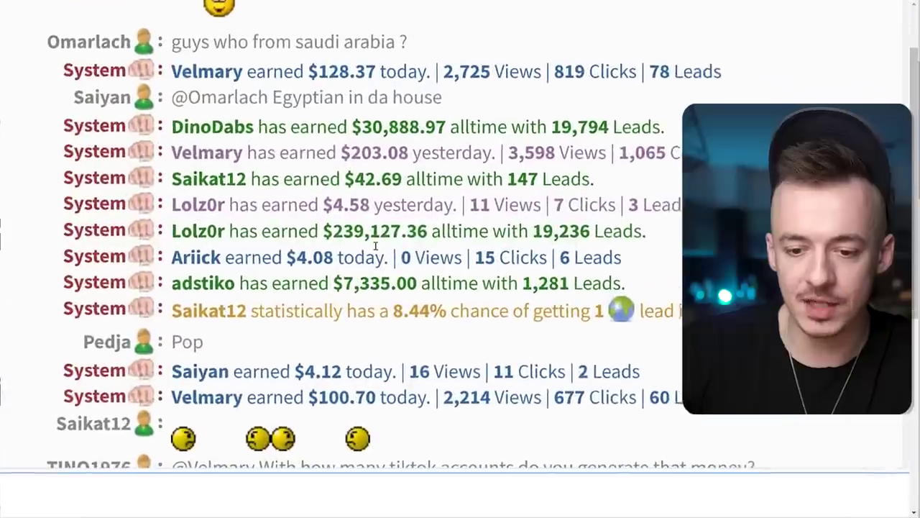
pyautogui.hotkey('alt', 'Tab')
pyautogui.write('/19236')
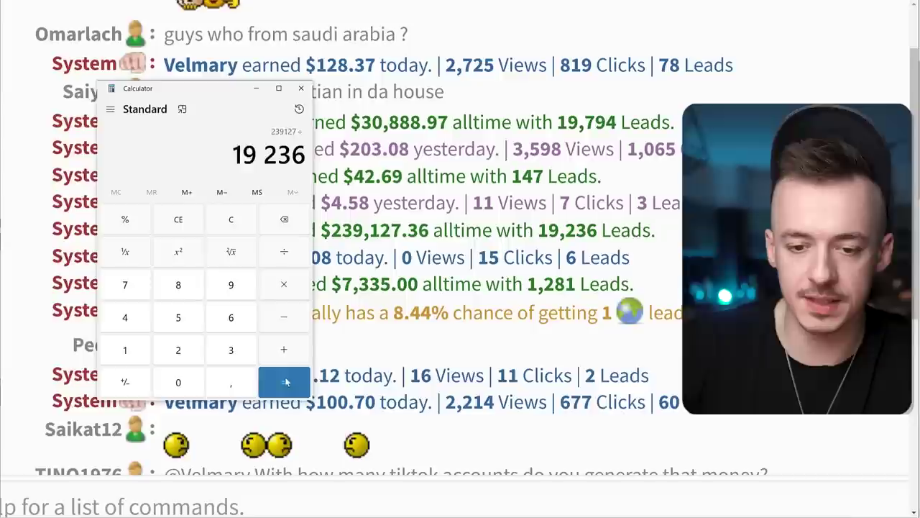
pyautogui.press('Return')
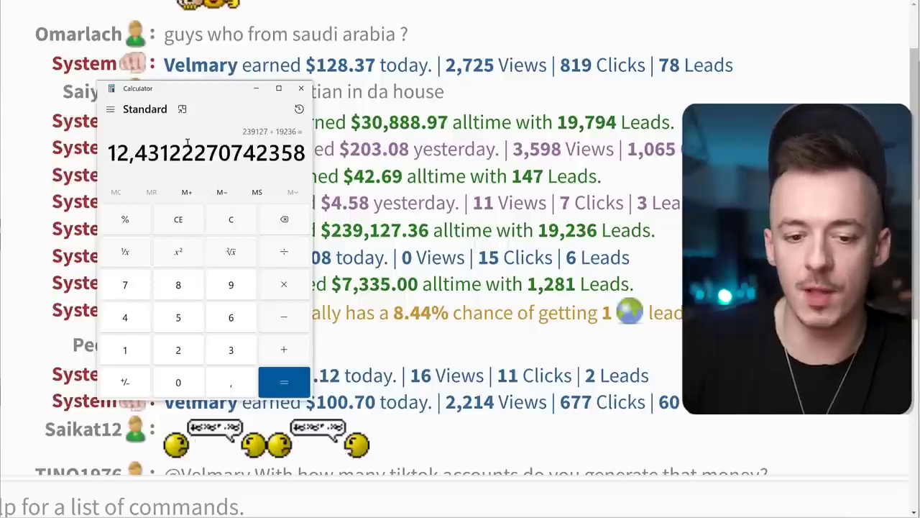
pyautogui.click(302, 89)
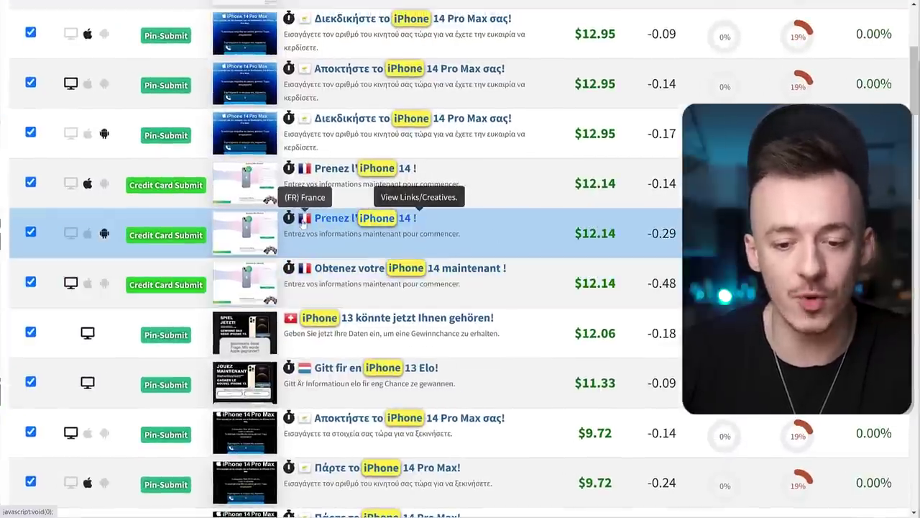
# Inspect the $12.14 French 'Prenez l'iPhone 14 !' offer details, then the Android French offer's panel
pyautogui.click(263, 237)
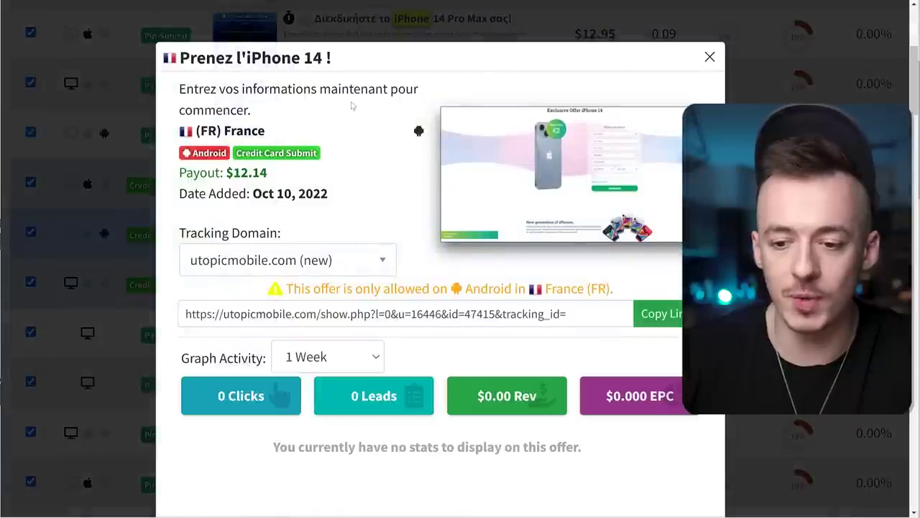
pyautogui.press('Escape')
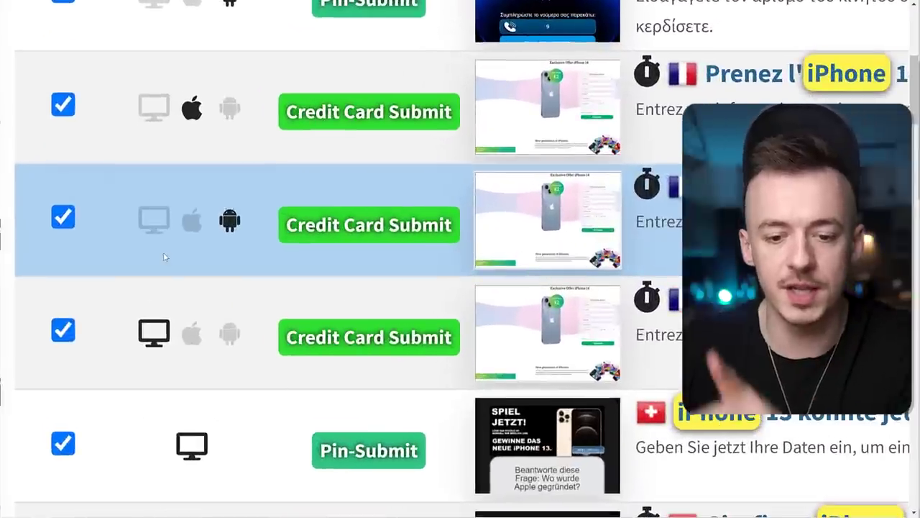
pyautogui.moveTo(157, 341)
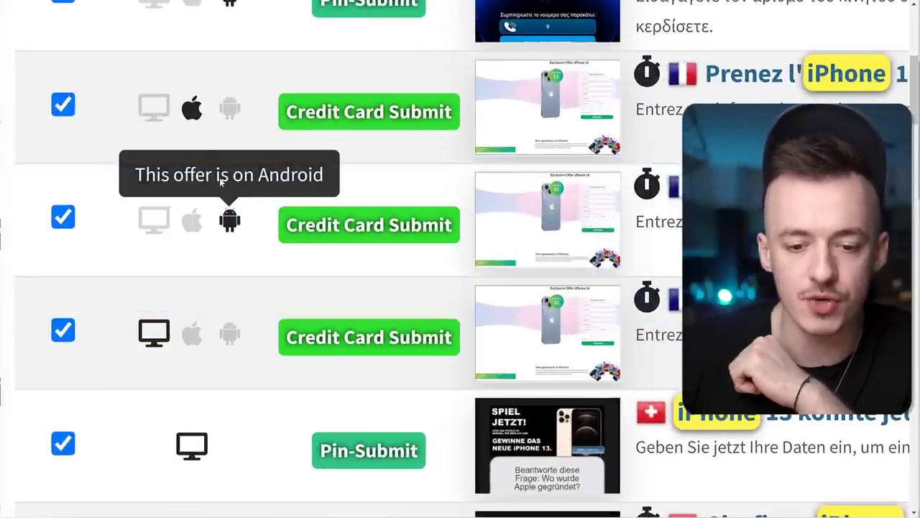
pyautogui.moveTo(189, 110)
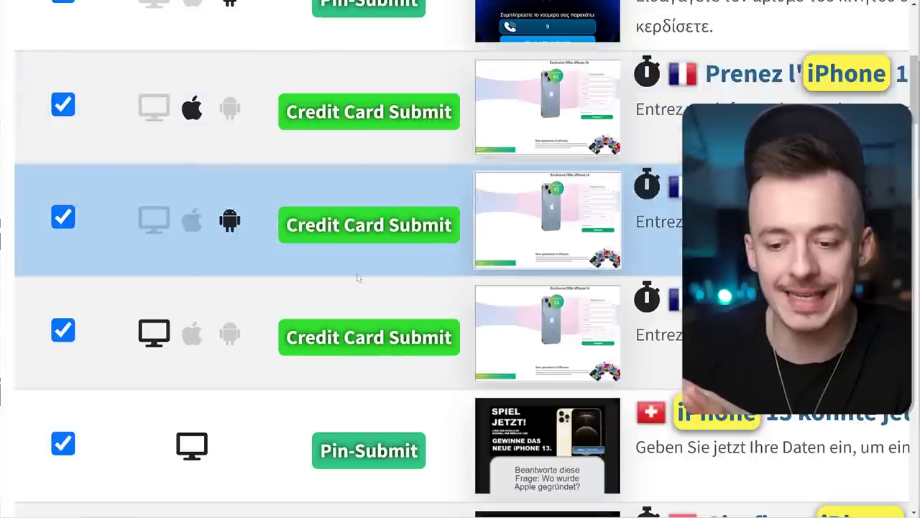
pyautogui.click(514, 350)
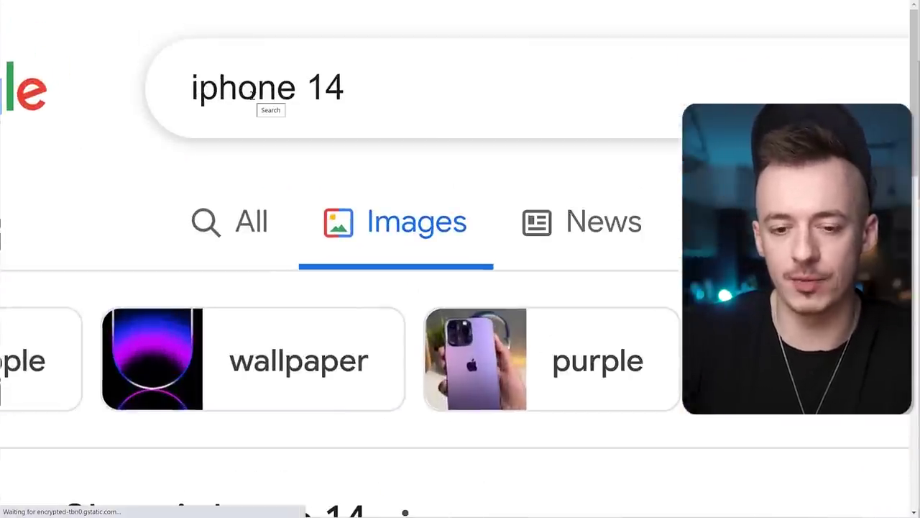
# Search Google Images for 'iphone 14 unboxed' and preview the Utterly Techie unboxing photo
pyautogui.click(377, 87)
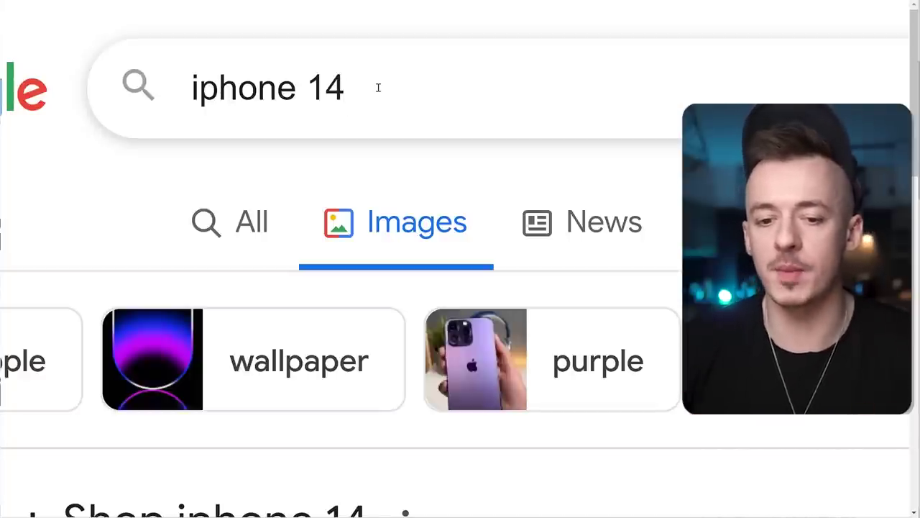
pyautogui.write('unboxed')
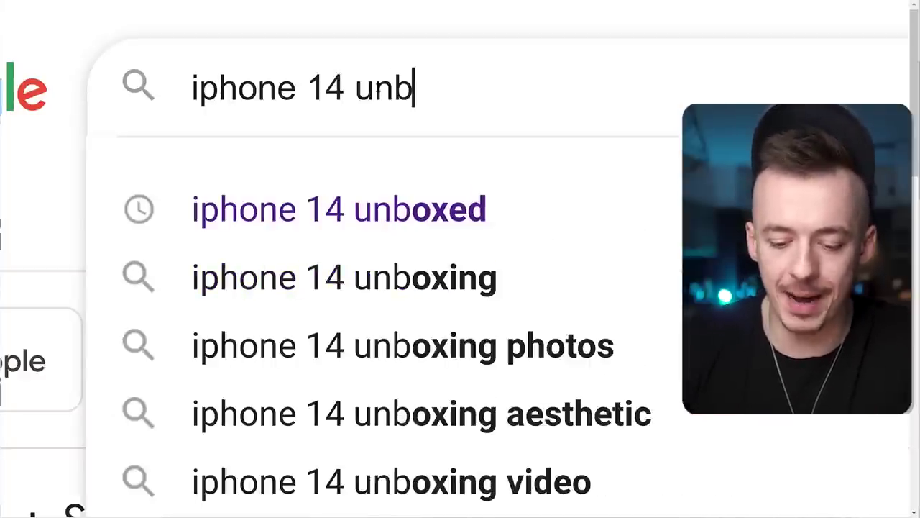
pyautogui.press('Return')
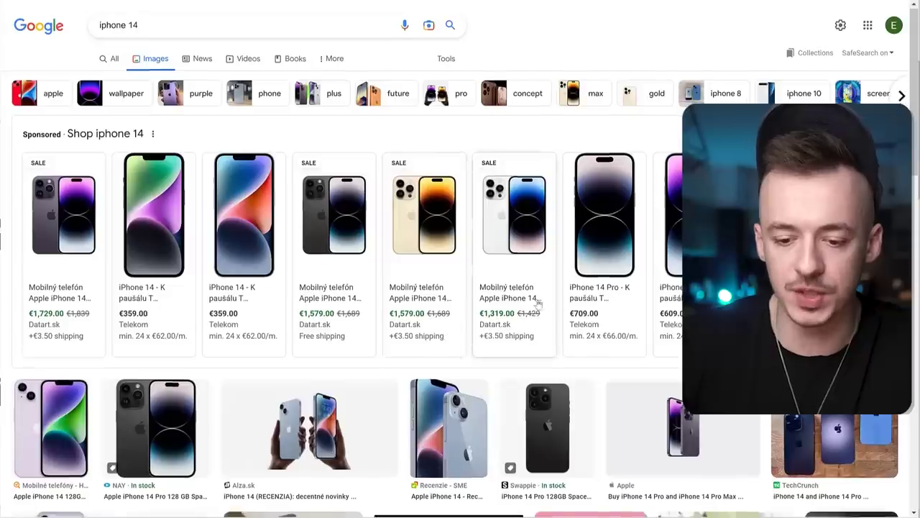
pyautogui.scroll(-9, 537, 303)
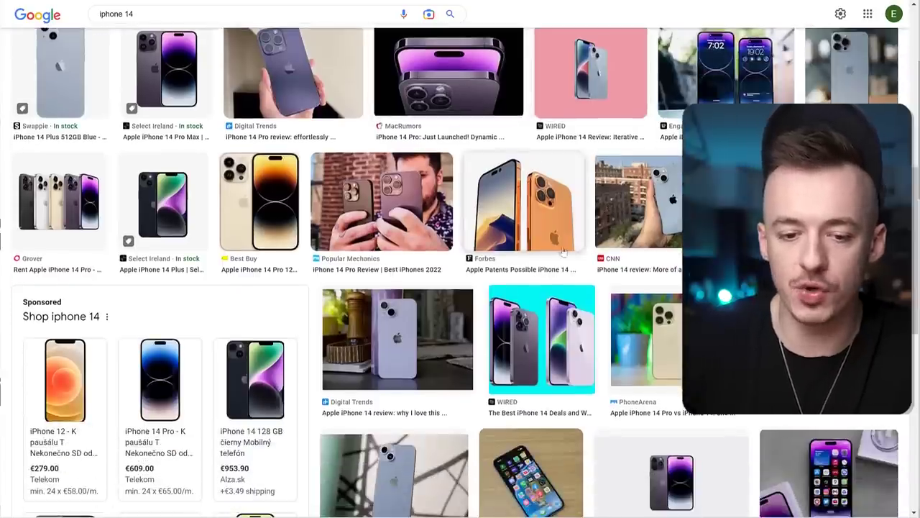
pyautogui.scroll(-2, 532, 230)
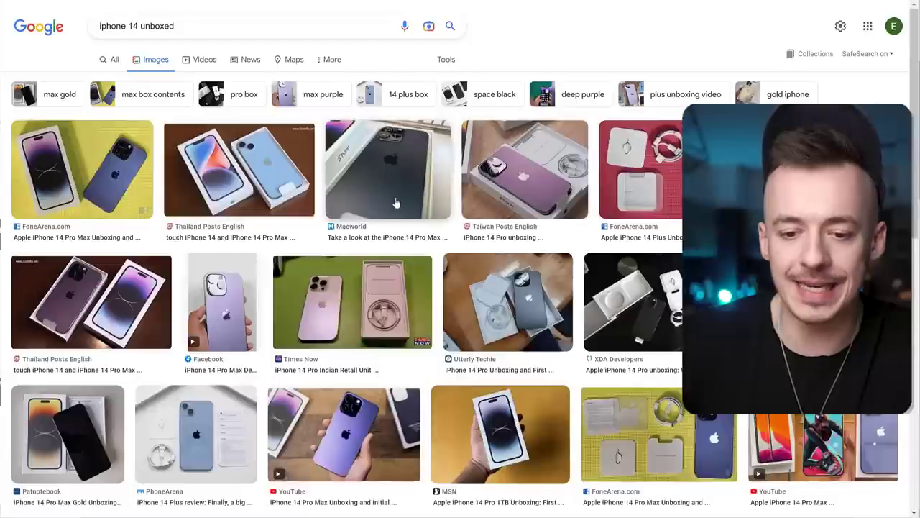
pyautogui.scroll(-3, 359, 287)
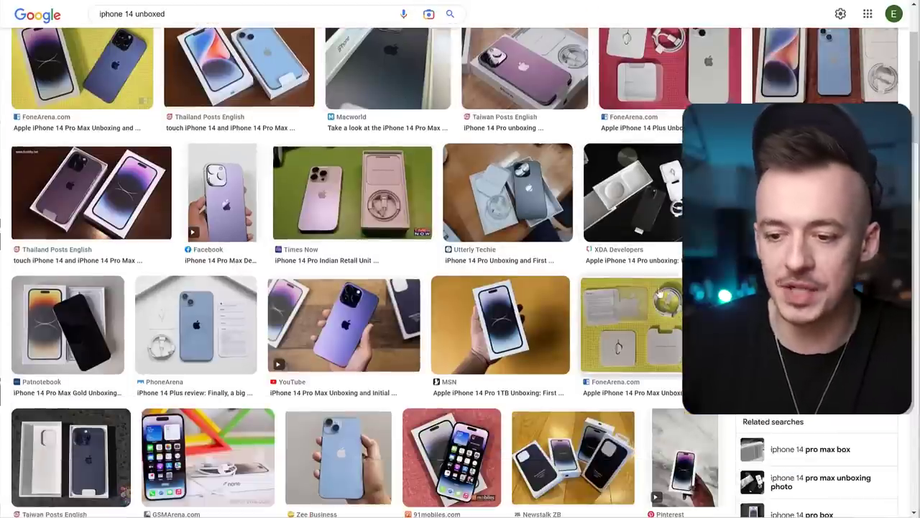
pyautogui.scroll(-3, 407, 195)
pyautogui.scroll(3, 408, 196)
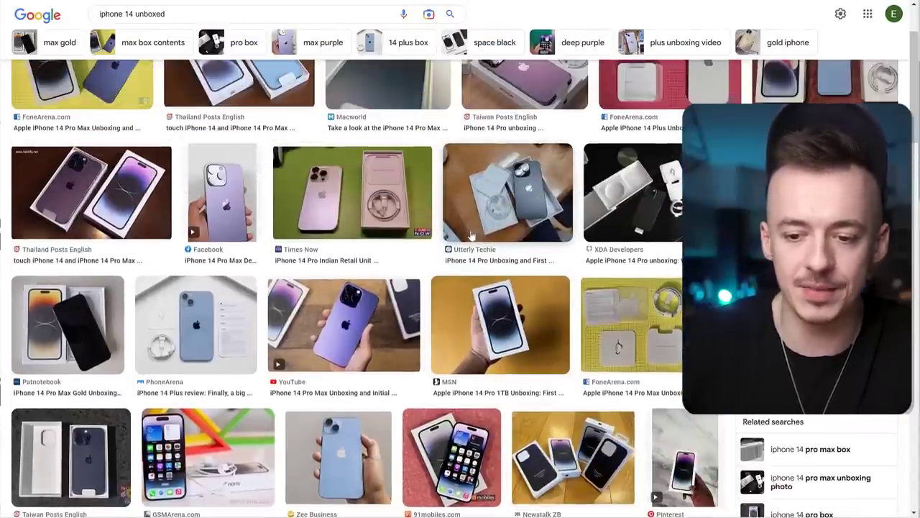
pyautogui.click(513, 196)
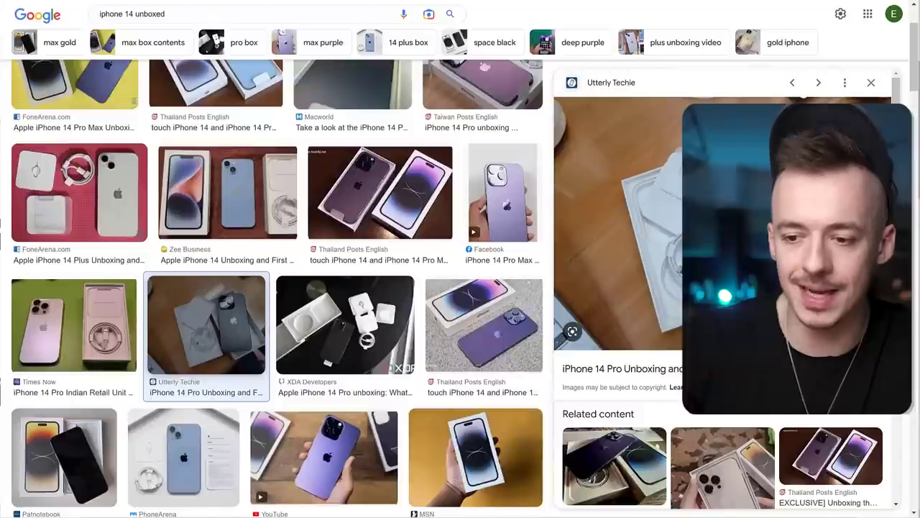
# Save the FoneArena iPhone 14 Plus unboxing photo as a JPG, then go to Google Sites
pyautogui.click(79, 192)
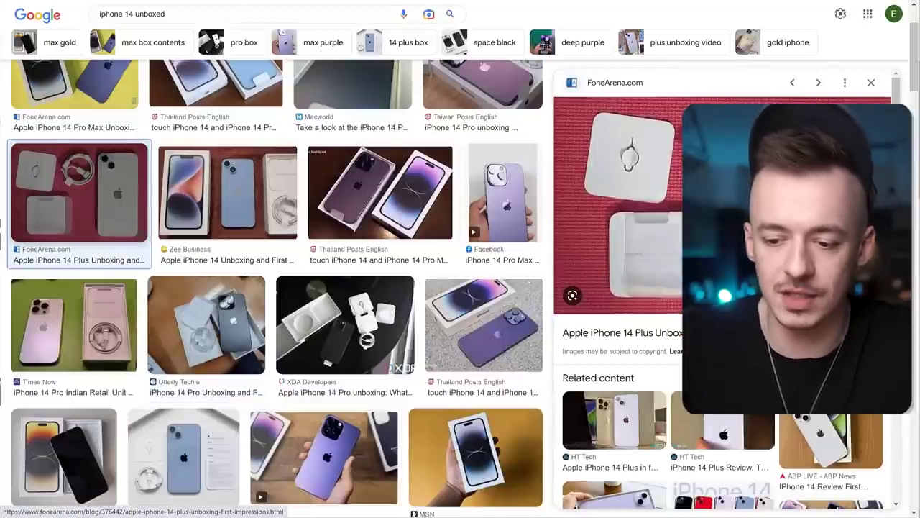
pyautogui.scroll(2, 672, 193)
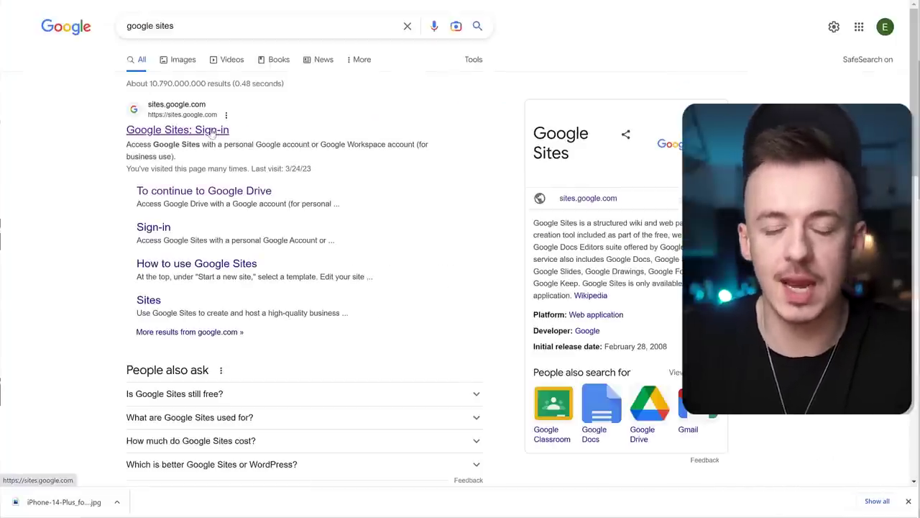
pyautogui.click(210, 135)
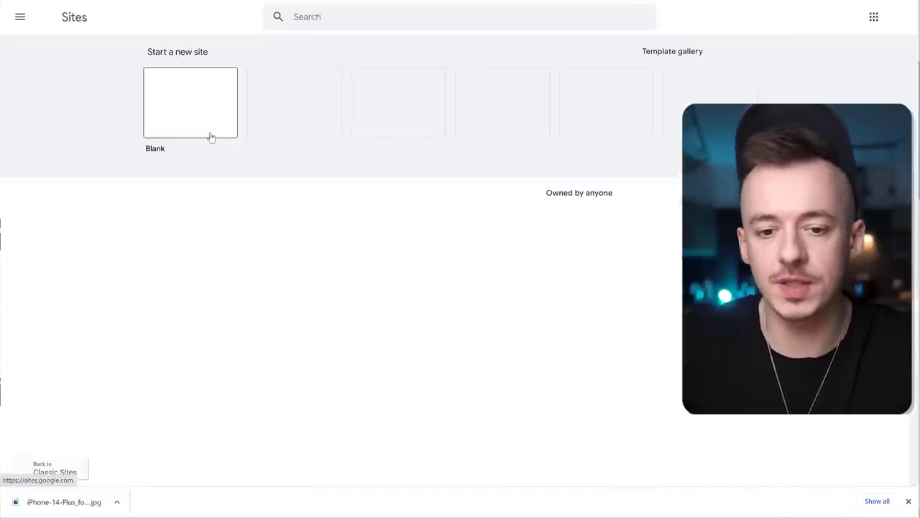
# Start a blank site and drop the downloaded iPhone 14 Plus unboxing photo centred on the page
pyautogui.click(180, 116)
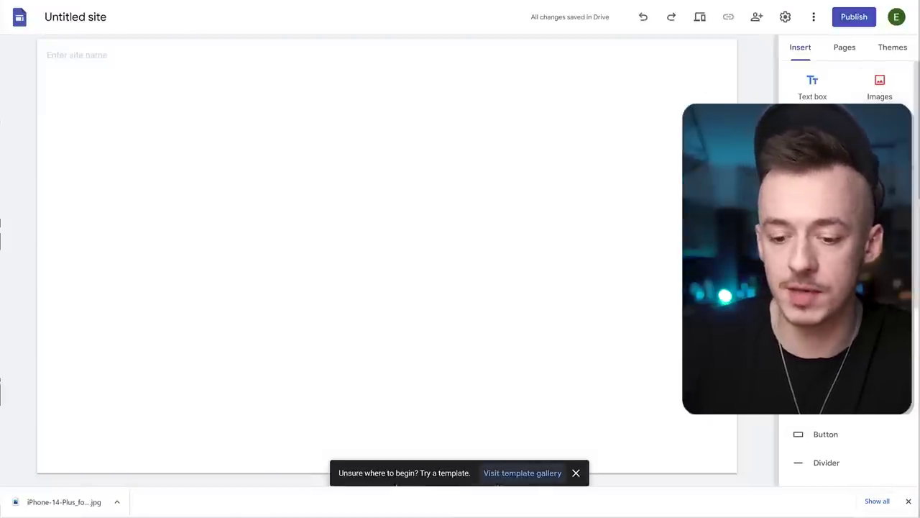
pyautogui.moveTo(396, 486); pyautogui.dragTo(373, 352)
pyautogui.moveTo(267, 189); pyautogui.dragTo(429, 188)
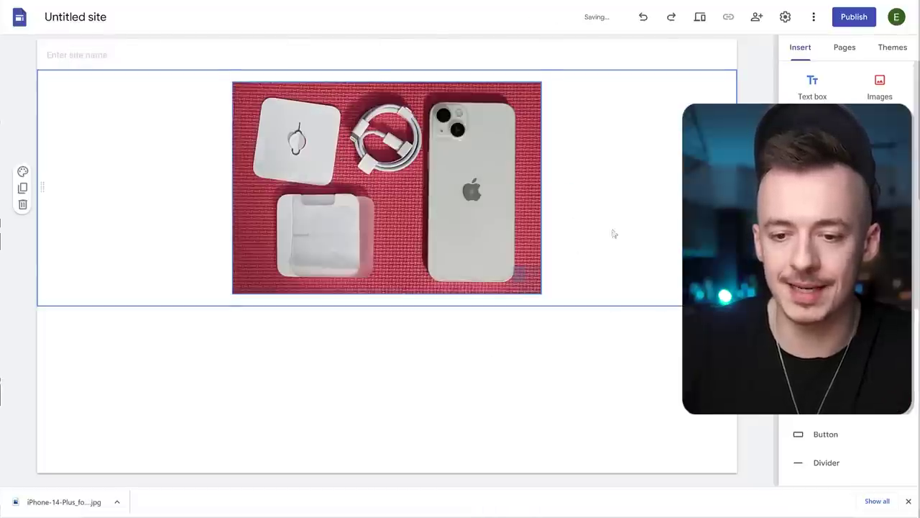
# Add the 'Brand New iPhone 14 Giveaway!' heading and a 'click here to sign up for a chanc…' text box below
pyautogui.click(818, 89)
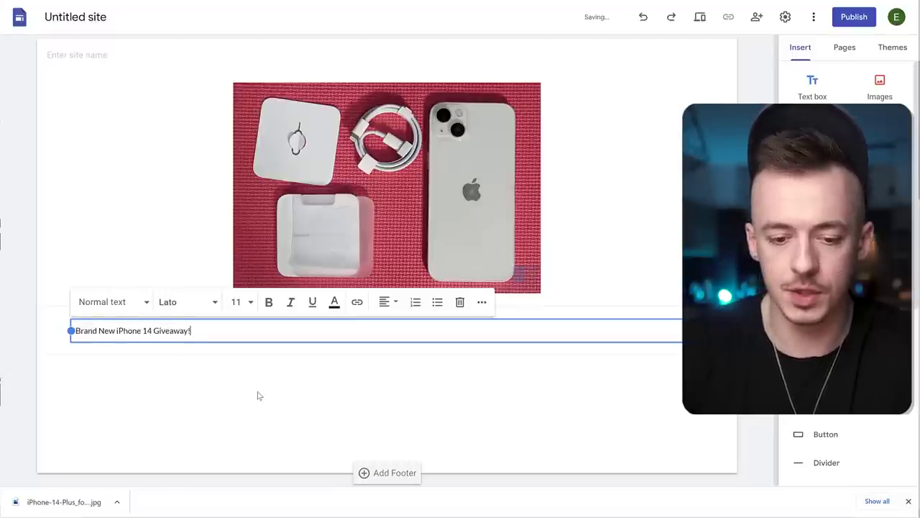
pyautogui.click(259, 395)
pyautogui.click(812, 86)
pyautogui.write('ck here to sgin')
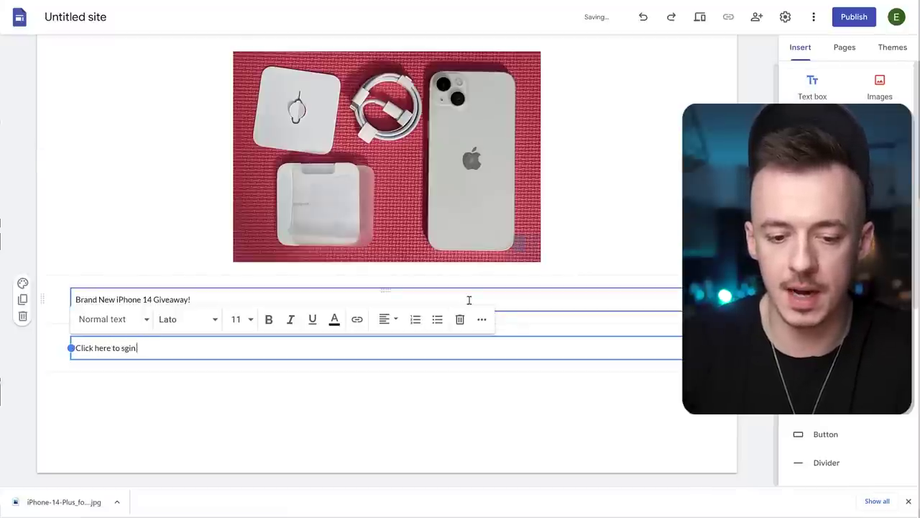
pyautogui.press('BackSpace')
pyautogui.press('BackSpace')
pyautogui.press('BackSpace')
pyautogui.write('ign up for a chance to win iPhone 14!')
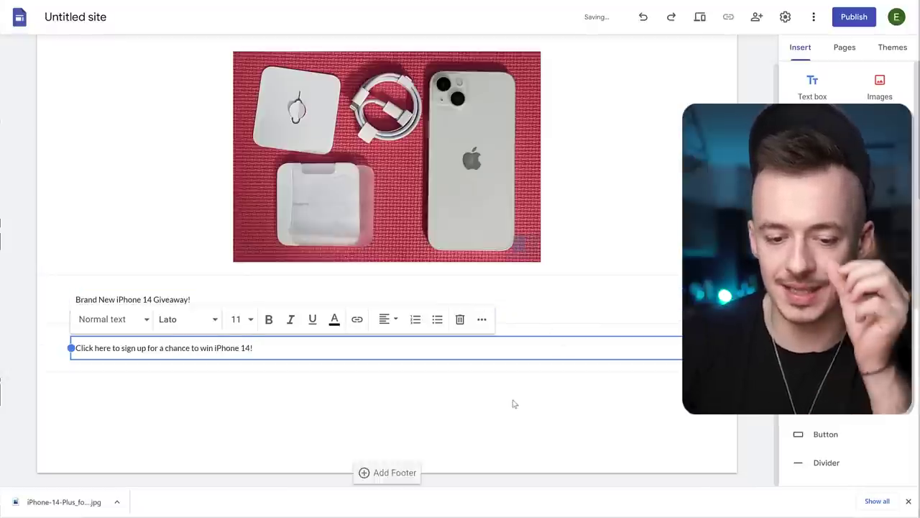
pyautogui.click(292, 340)
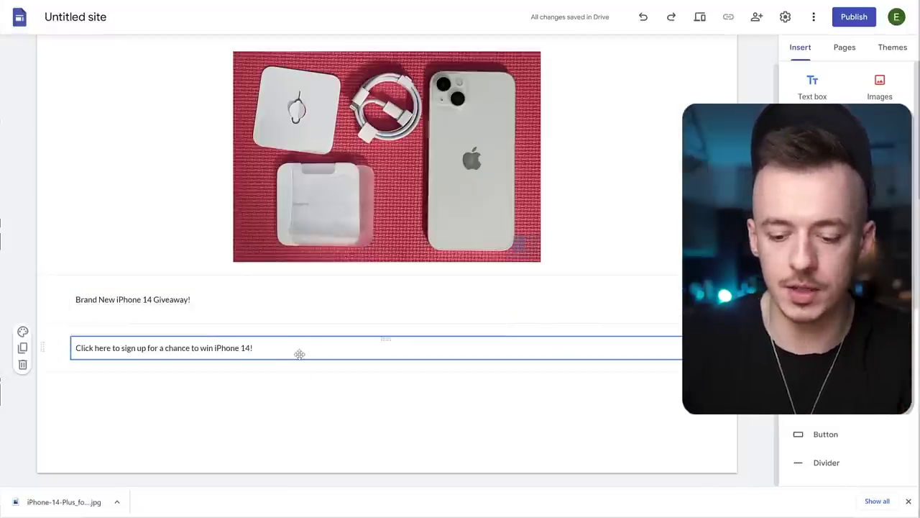
# Search Google for 'piliapp emoji' in a new tab
pyautogui.hotkey('ctrl', 't')
pyautogui.write('piliapp emoji')
pyautogui.press('Return')
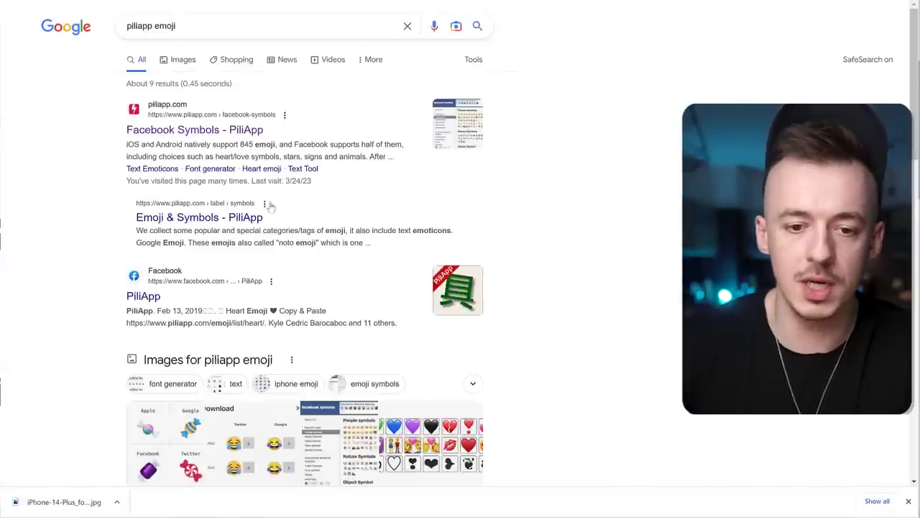
# On PiliApp's Facebook Symbols page, search 'fran' and copy the French flag emoji for the headline
pyautogui.scroll(5, 271, 207)
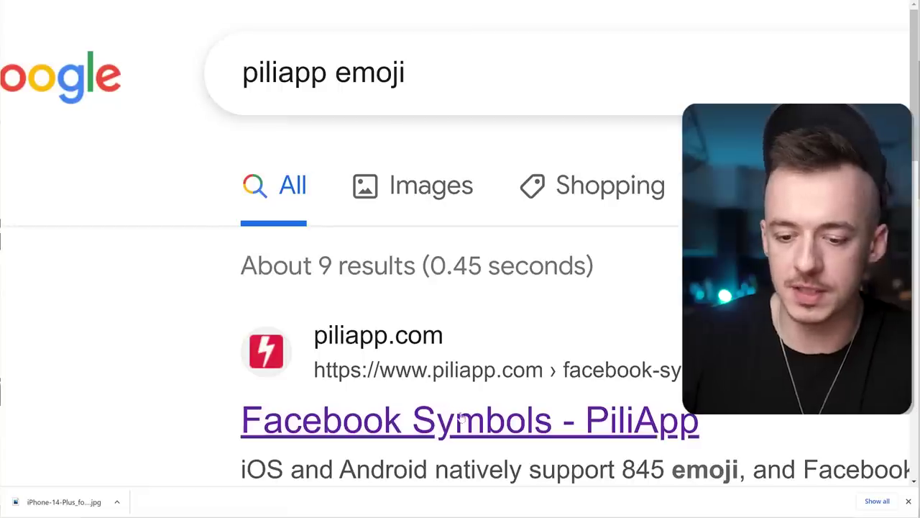
pyautogui.click(453, 414)
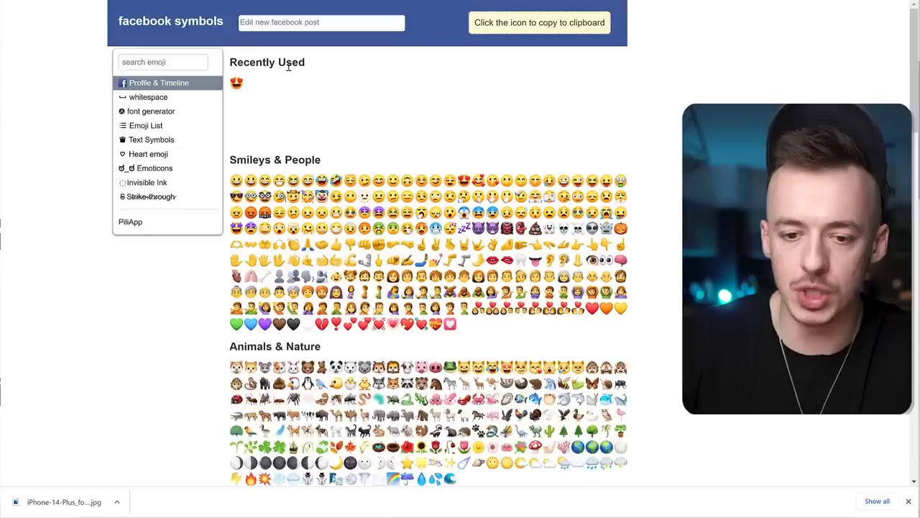
pyautogui.click(171, 64)
pyautogui.write('fren')
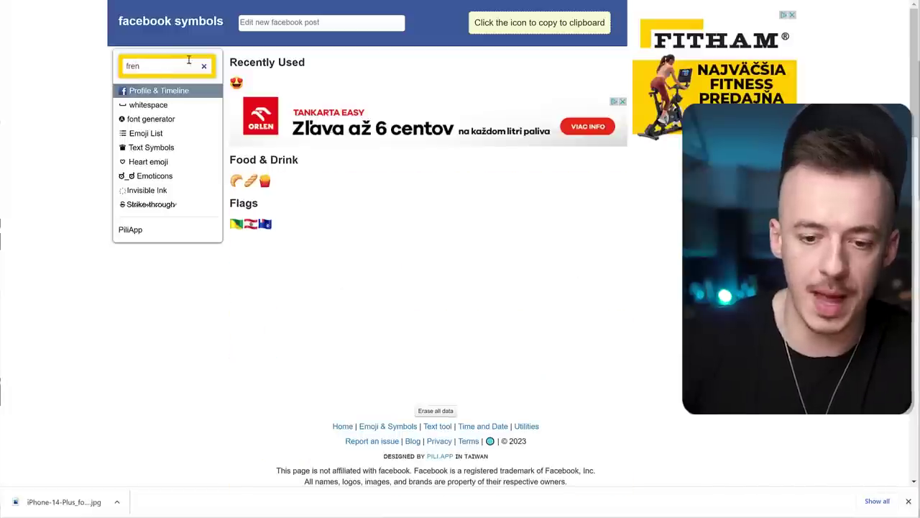
pyautogui.press('BackSpace')
pyautogui.press('BackSpace')
pyautogui.press('BackSpace')
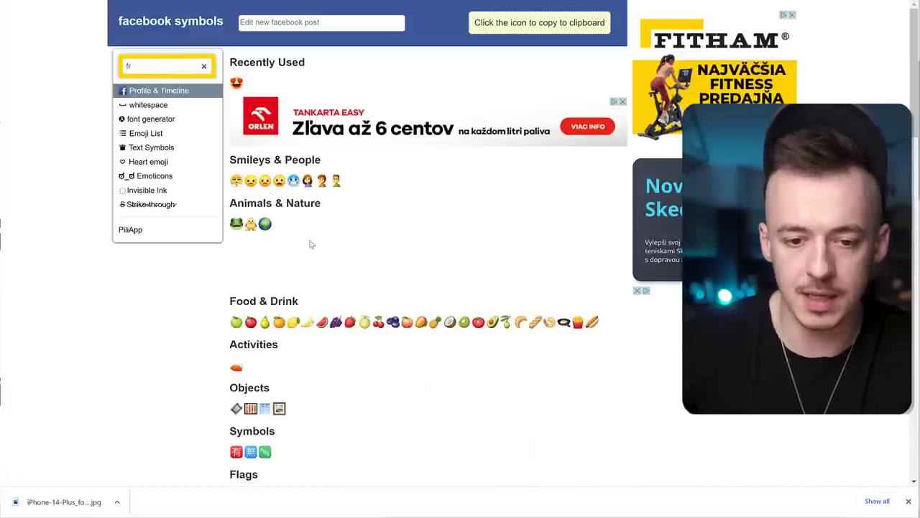
pyautogui.write('ran')
pyautogui.click(237, 224)
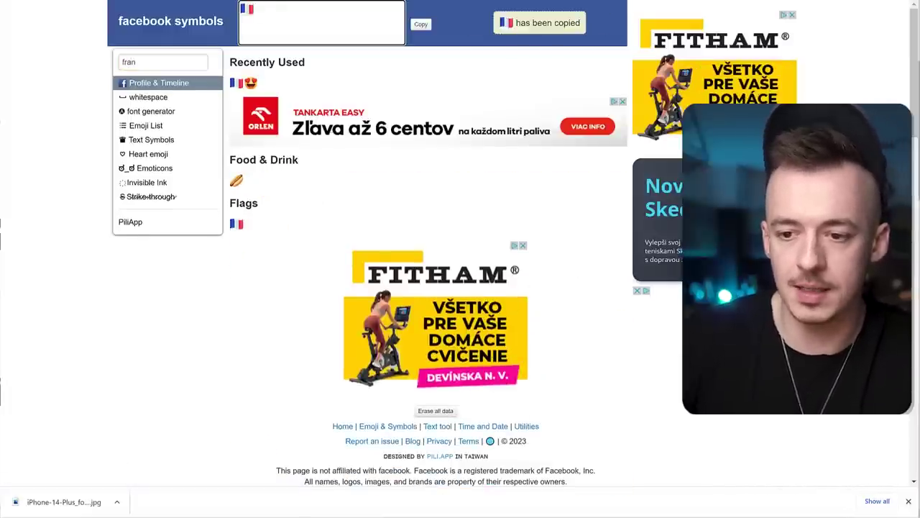
pyautogui.hotkey('ctrl', 'Tab')
pyautogui.click(112, 304)
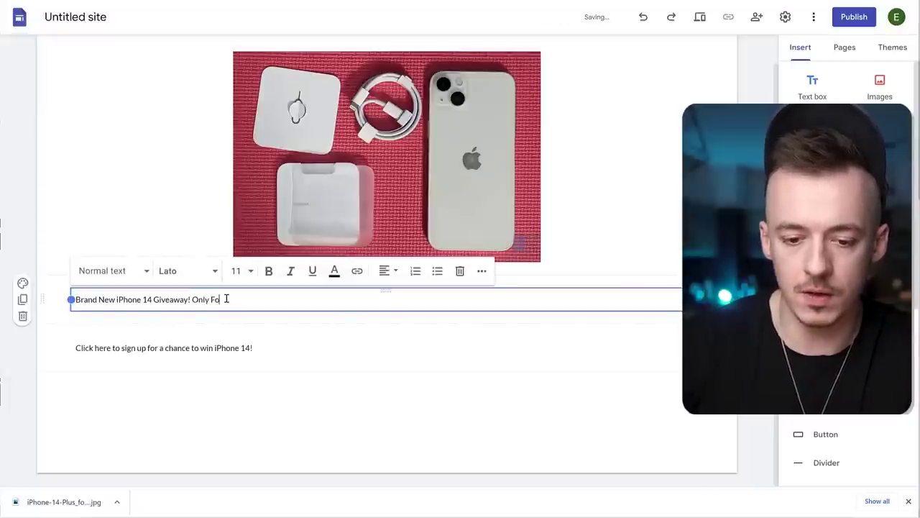
# Centre-align the headline and move it above the iPhone photo
pyautogui.hotkey('ctrl', 'a')
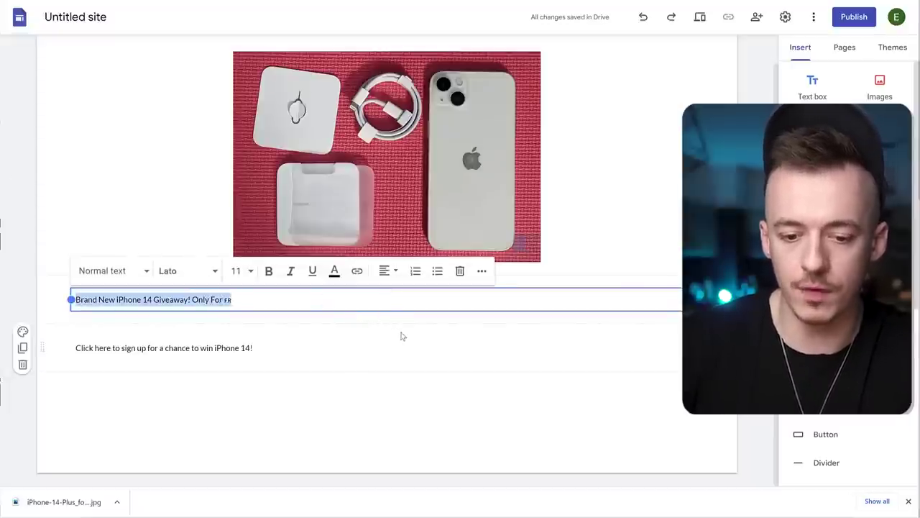
pyautogui.click(385, 270)
pyautogui.click(366, 342)
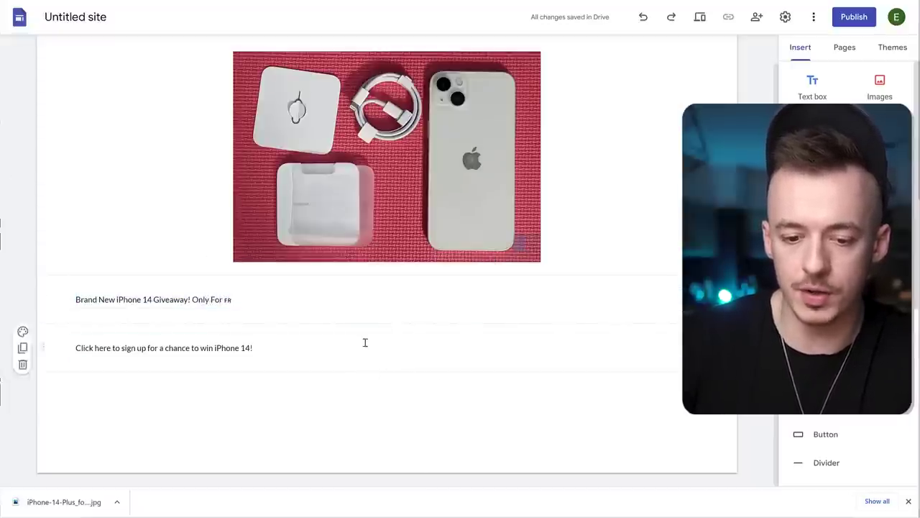
pyautogui.click(238, 302)
pyautogui.hotkey('ctrl', 'a')
pyautogui.click(385, 270)
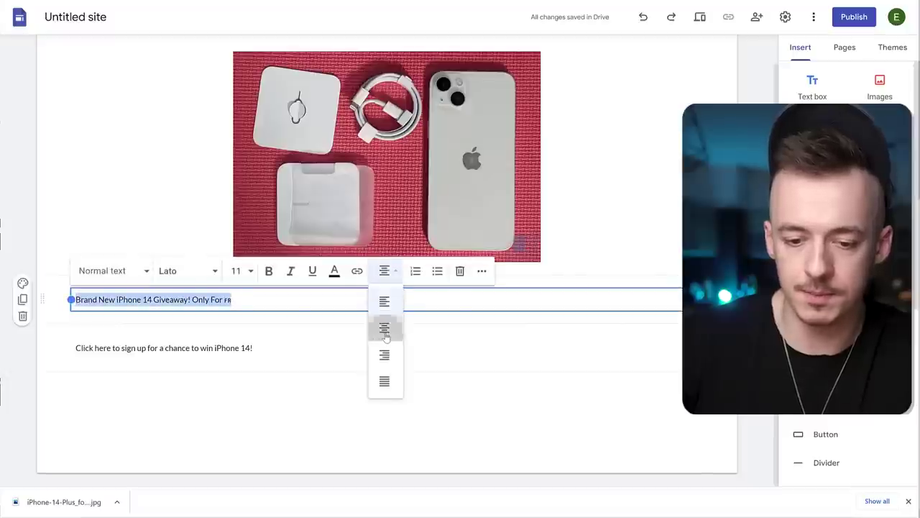
pyautogui.click(381, 326)
pyautogui.moveTo(381, 302); pyautogui.dragTo(380, 115)
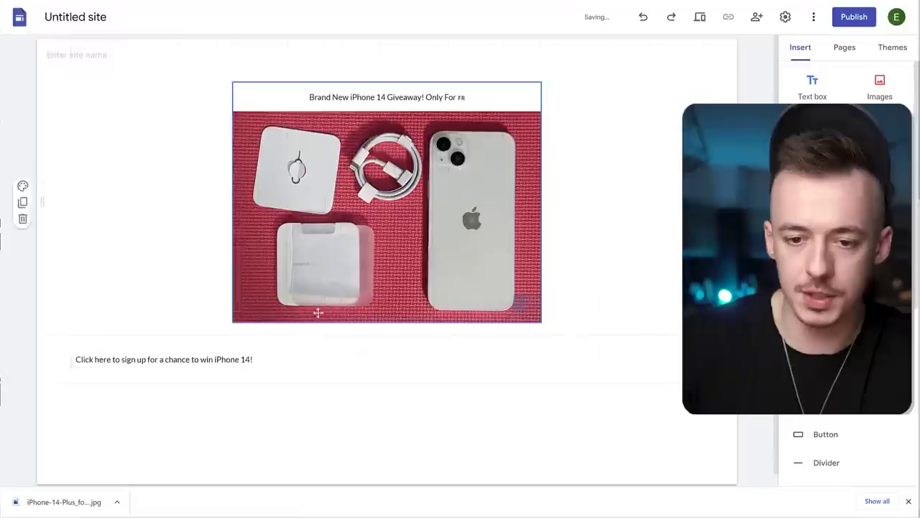
# Centre-align the sign-up text and move it just below the photo
pyautogui.click(382, 354)
pyautogui.hotkey('ctrl', 'a')
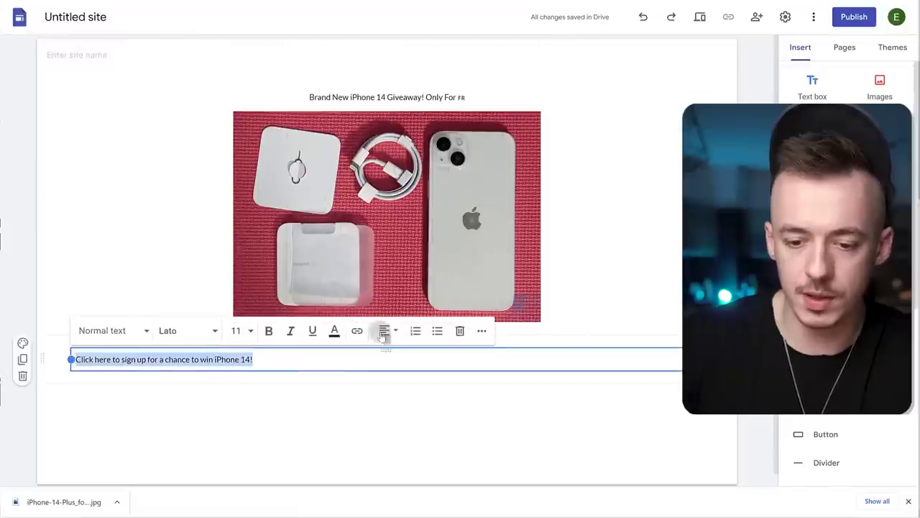
pyautogui.click(384, 331)
pyautogui.click(386, 386)
pyautogui.click(386, 359)
pyautogui.moveTo(386, 359); pyautogui.dragTo(386, 329)
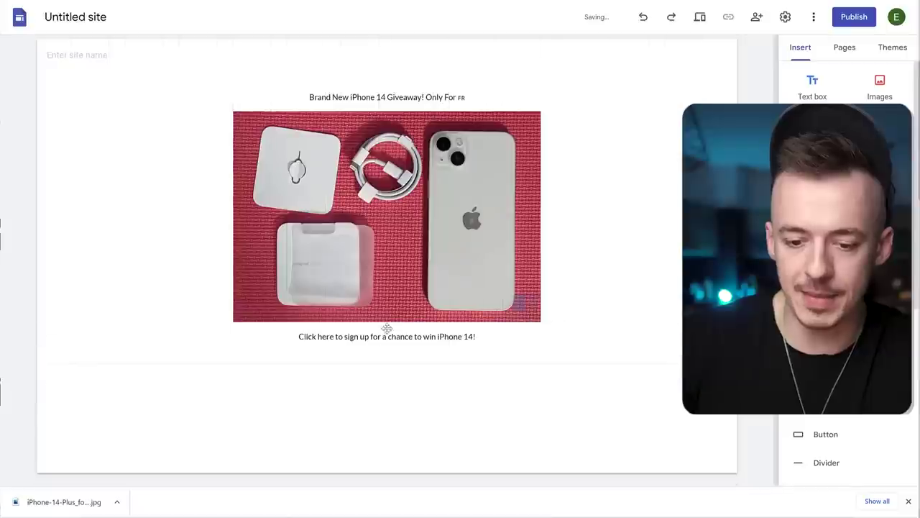
# Copy the full headline and paste it into the translator
pyautogui.click(411, 96)
pyautogui.hotkey('ctrl', 'a')
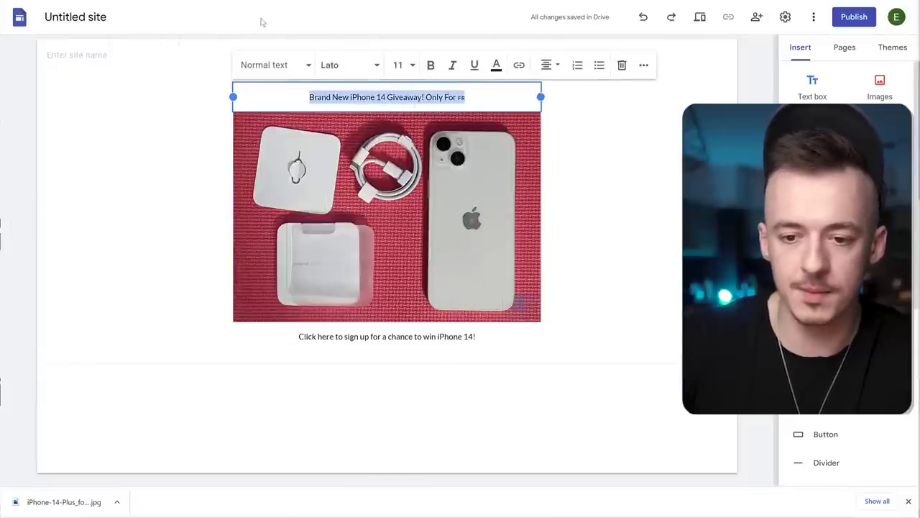
pyautogui.hotkey('ctrl', 'c')
pyautogui.hotkey('ctrl', 'Tab')
pyautogui.hotkey('ctrl', 'a')
pyautogui.hotkey('ctrl', 'v')
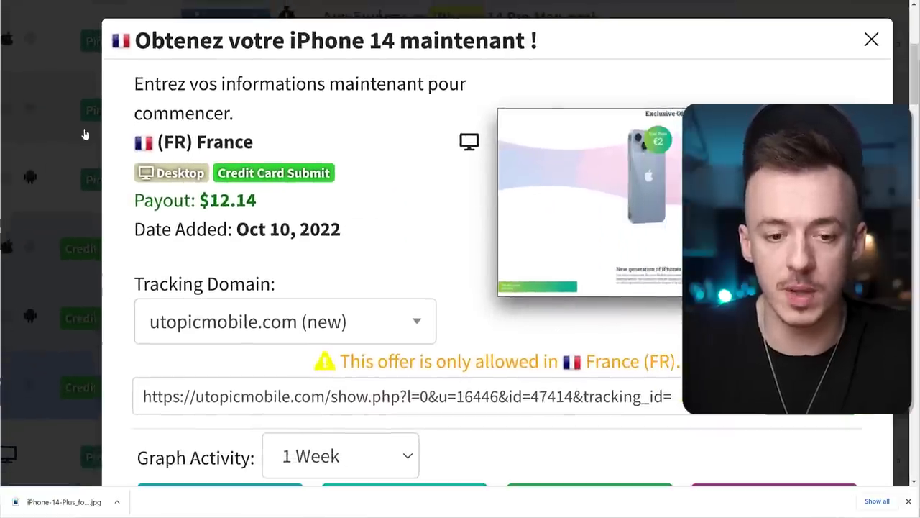
# Close the French offer, check the Italian iPhone 14 Pro offer, then scroll to the Greek $5.99 offers
pyautogui.click(84, 134)
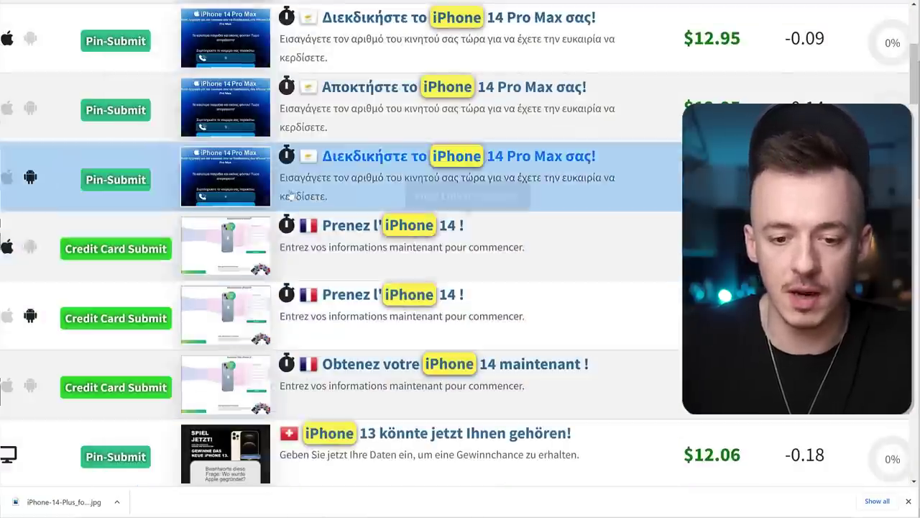
pyautogui.scroll(3, 315, 182)
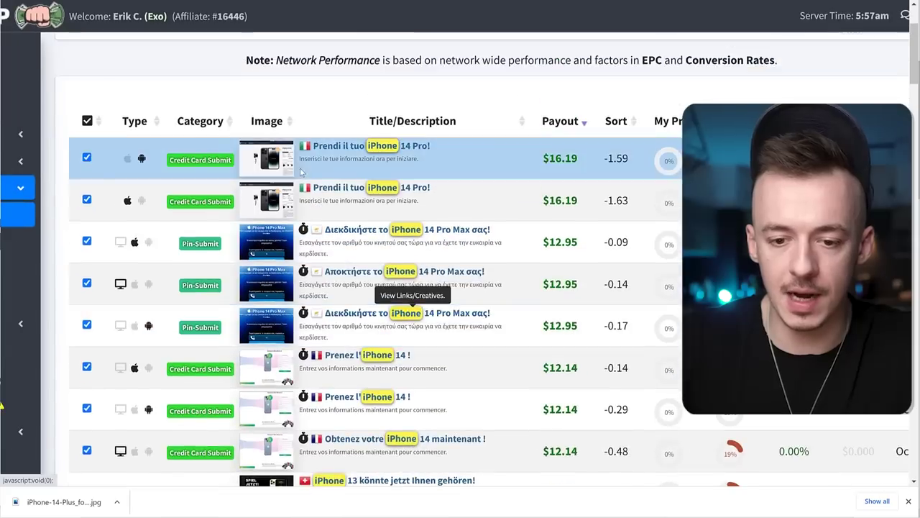
pyautogui.click(228, 140)
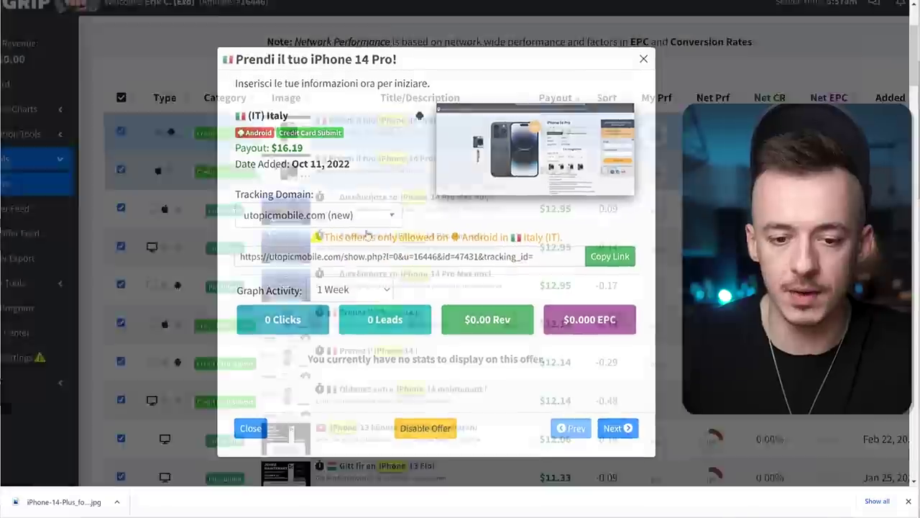
pyautogui.press('Escape')
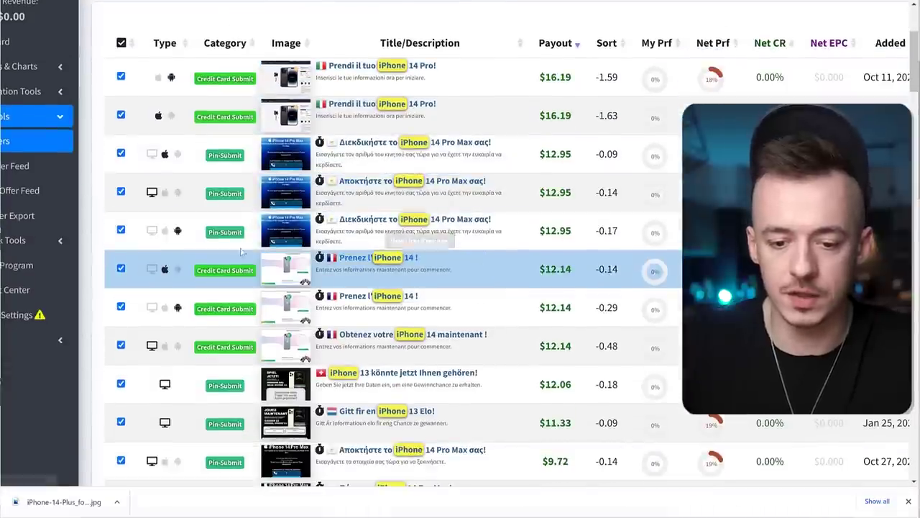
pyautogui.scroll(-2, 241, 252)
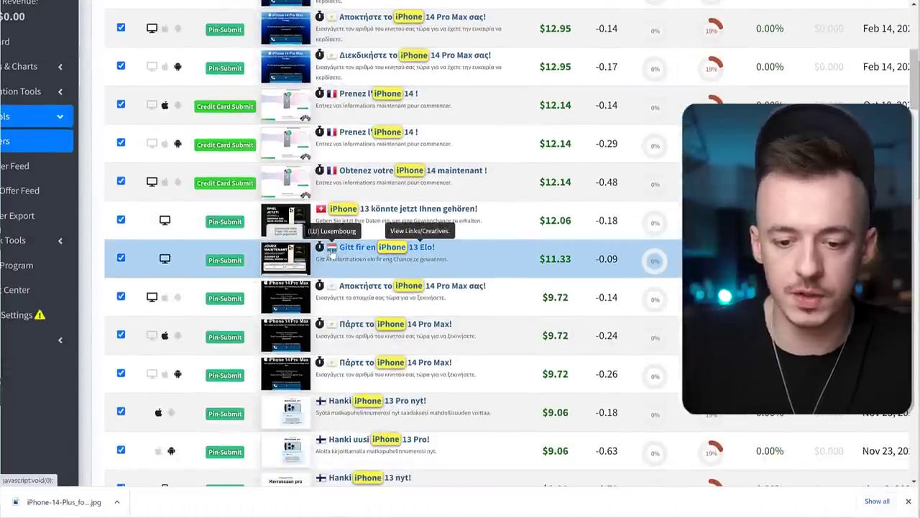
pyautogui.scroll(-1, 331, 251)
pyautogui.scroll(-2, 329, 258)
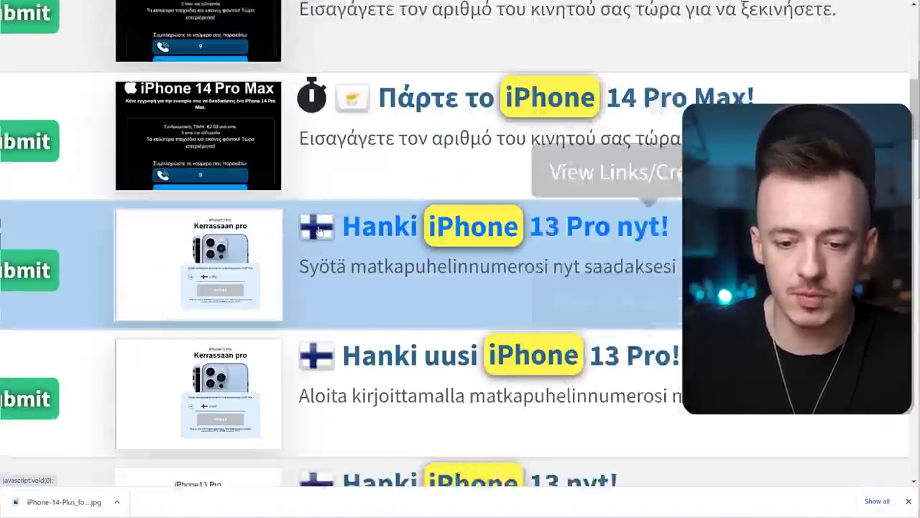
pyautogui.scroll(-3, 321, 231)
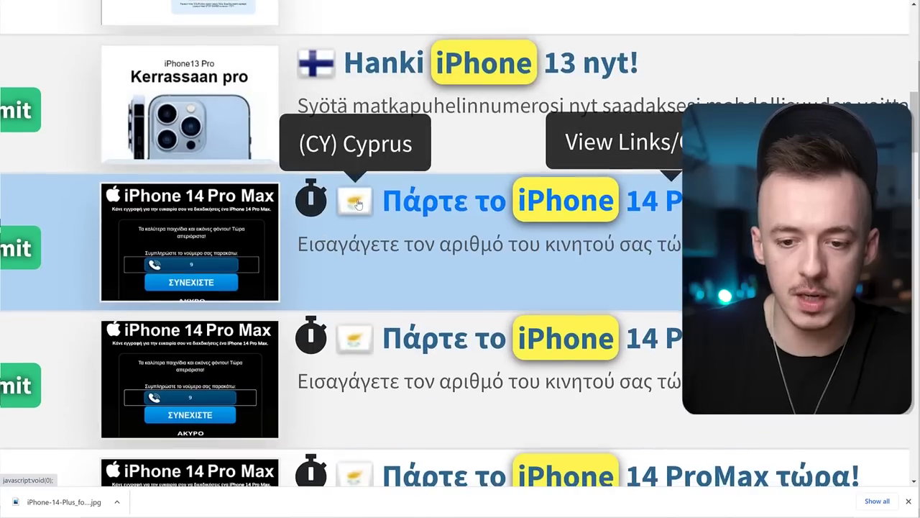
pyautogui.scroll(-5, 357, 205)
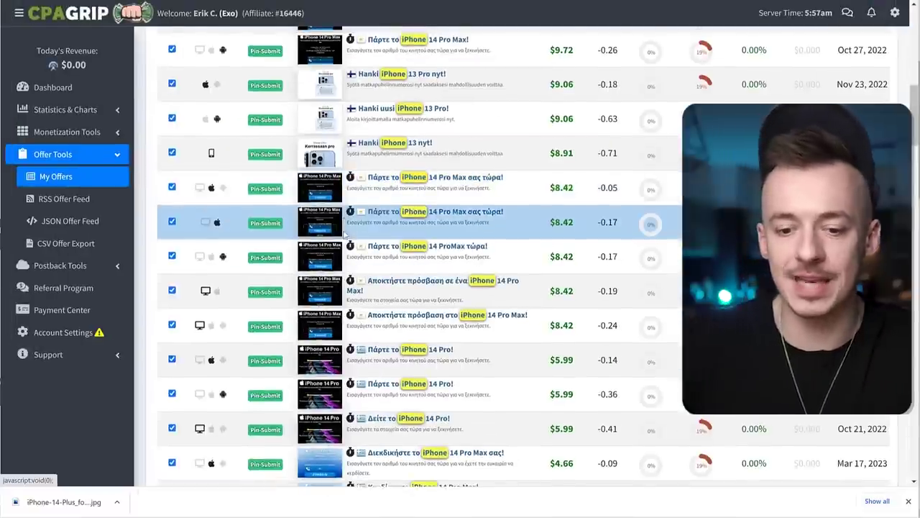
pyautogui.scroll(10, 344, 234)
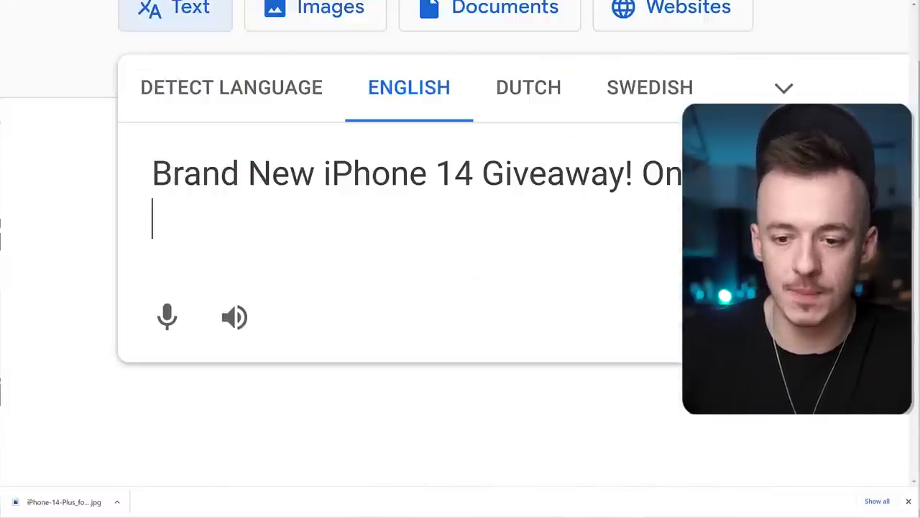
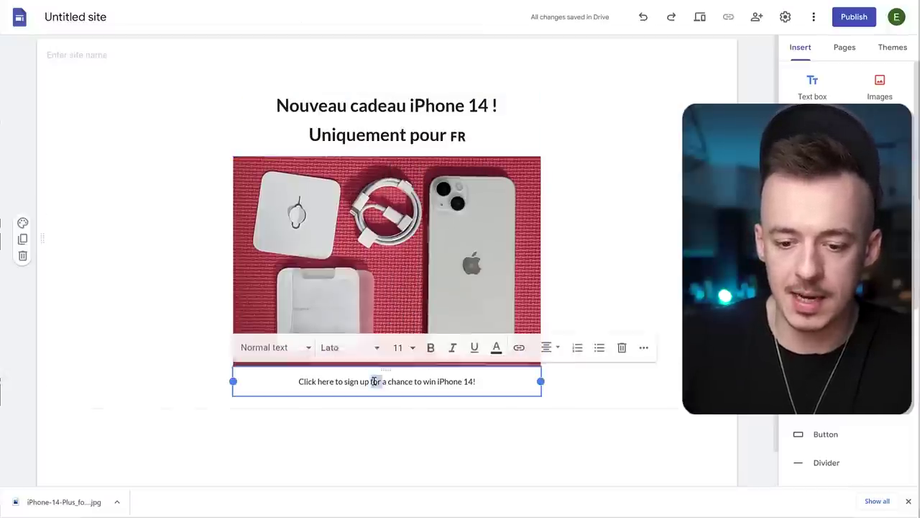
# Translate the English sign-up caption into French in Google Translate and copy the French result
pyautogui.hotkey('ctrl', 'a')
pyautogui.hotkey('ctrl', 'c')
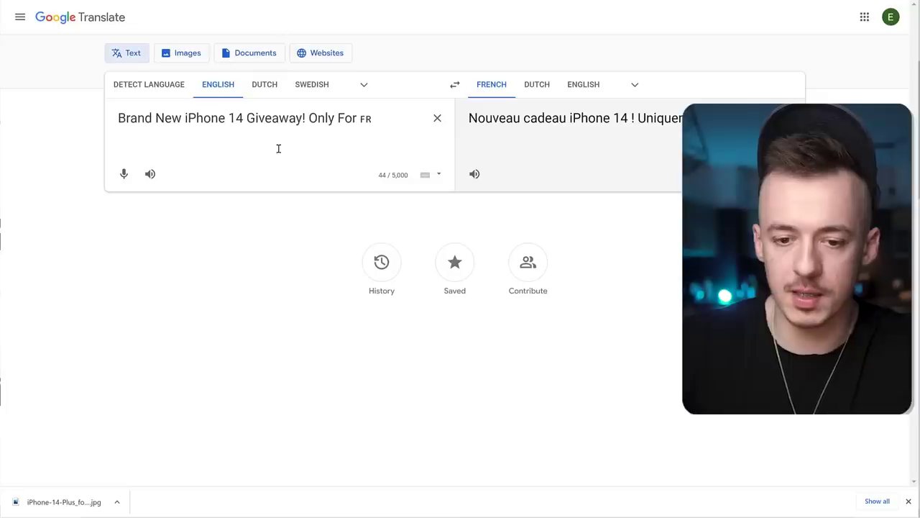
pyautogui.hotkey('ctrl', 'a')
pyautogui.hotkey('ctrl', 'v')
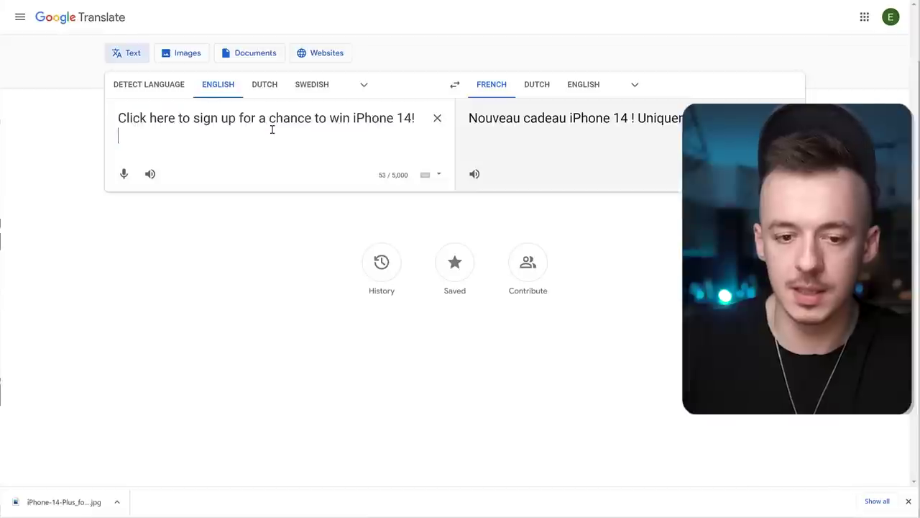
pyautogui.click(783, 174)
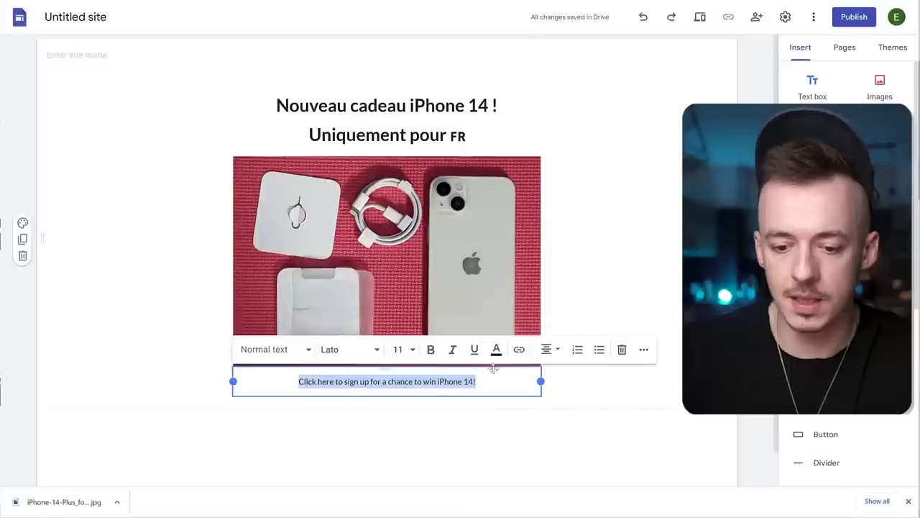
# Replace the caption with the French translation and prefix it with '>>'
pyautogui.hotkey('ctrl', 'v')
pyautogui.press('Home')
pyautogui.write('>>')
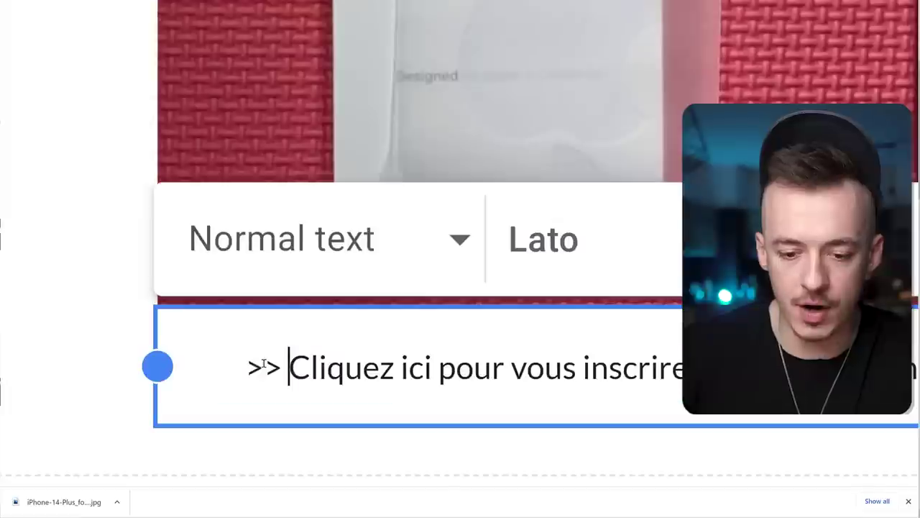
pyautogui.press('Home')
pyautogui.hotkey('shift', 'Right')
pyautogui.scroll(-5, 285, 367)
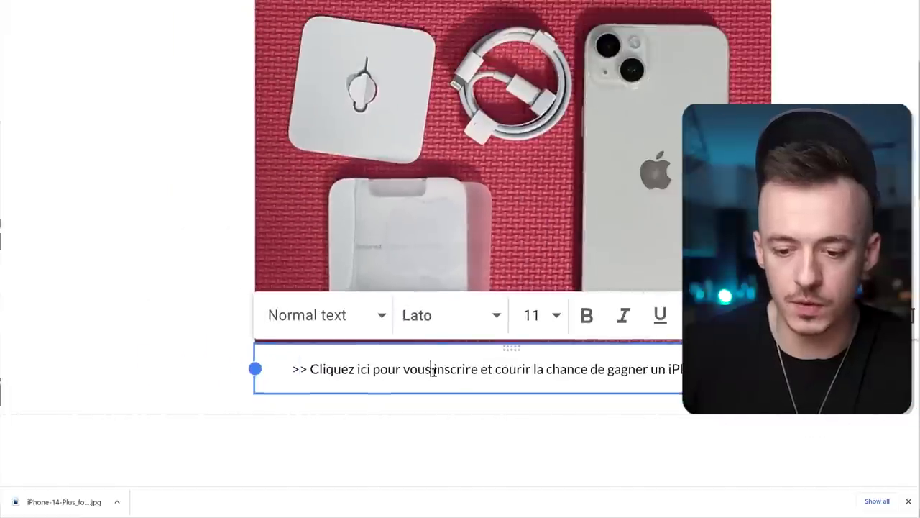
# Make the whole French caption bold at font size 24
pyautogui.tripleClick(577, 369)
pyautogui.click(557, 315)
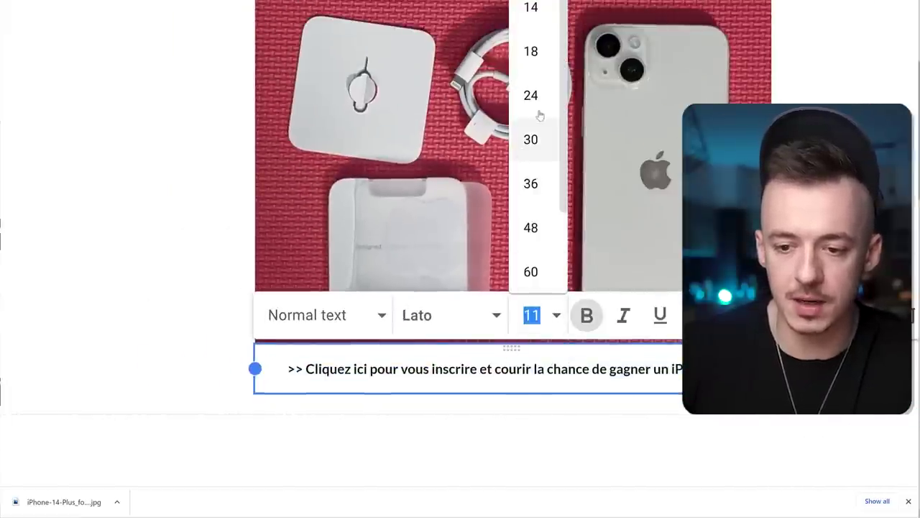
pyautogui.click(532, 95)
pyautogui.scroll(-3, 587, 316)
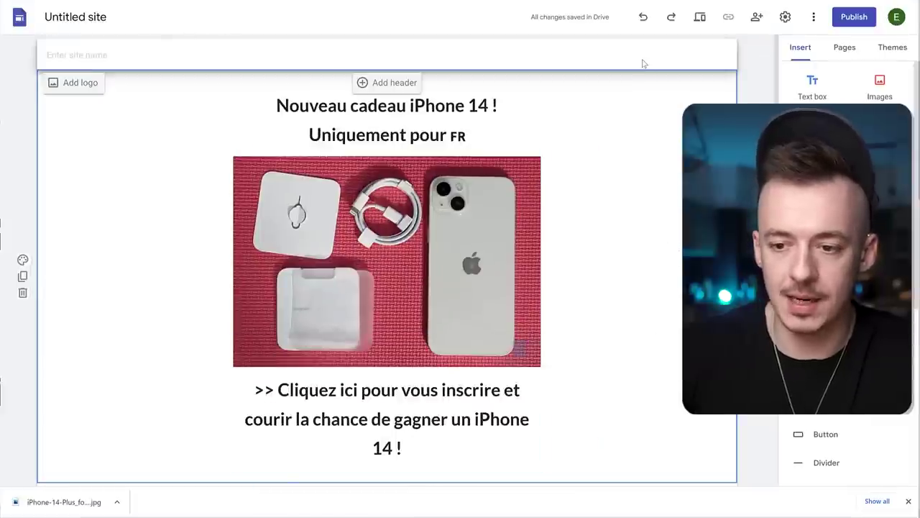
# Name the site 'iPhone 14 Giveaway'
pyautogui.click(100, 57)
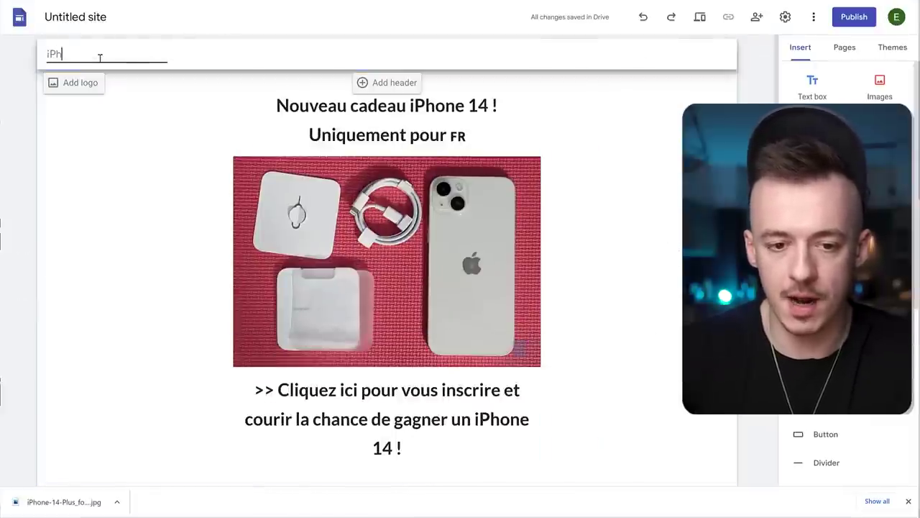
pyautogui.write('iPhone 14 Giveaway')
pyautogui.press('Return')
pyautogui.click(592, 98)
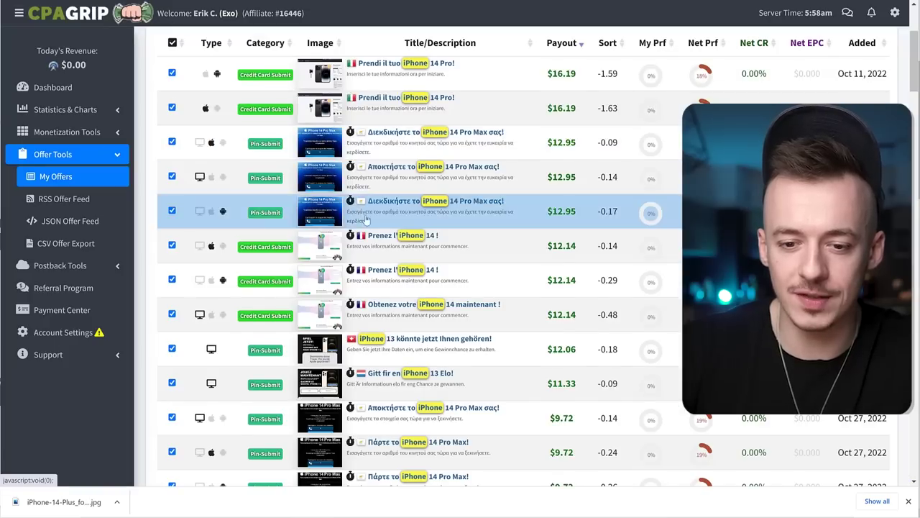
# Open the French desktop iPhone 14 offer's details in CPAGrip's My Offers table
pyautogui.scroll(-2, 436, 229)
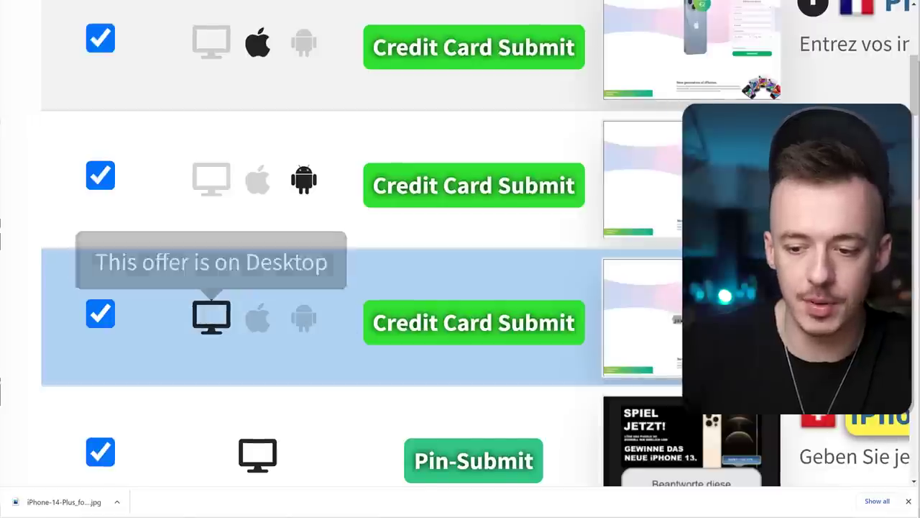
pyautogui.click(225, 325)
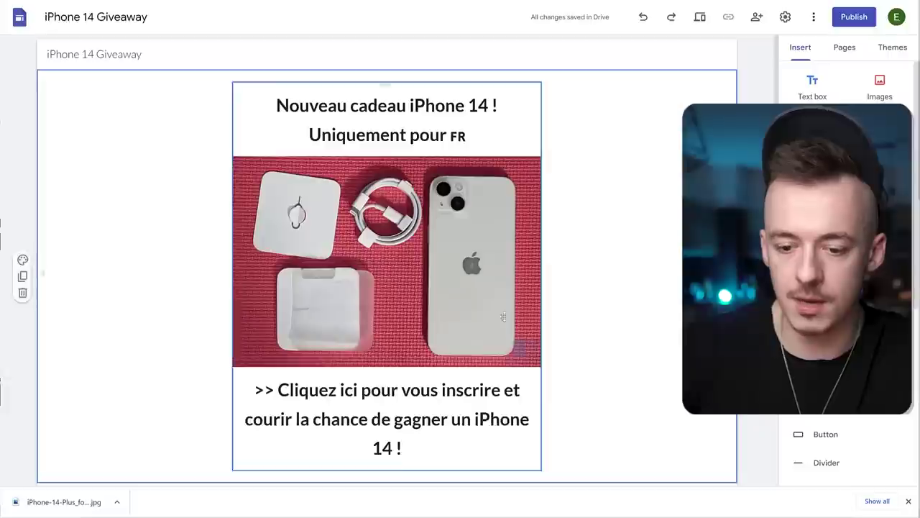
pyautogui.hotkey('ctrl', 'k')
# Link the caption to the offer tracking URL and colour it blue #0000ff
pyautogui.hotkey('ctrl', 'v')
pyautogui.press('Return')
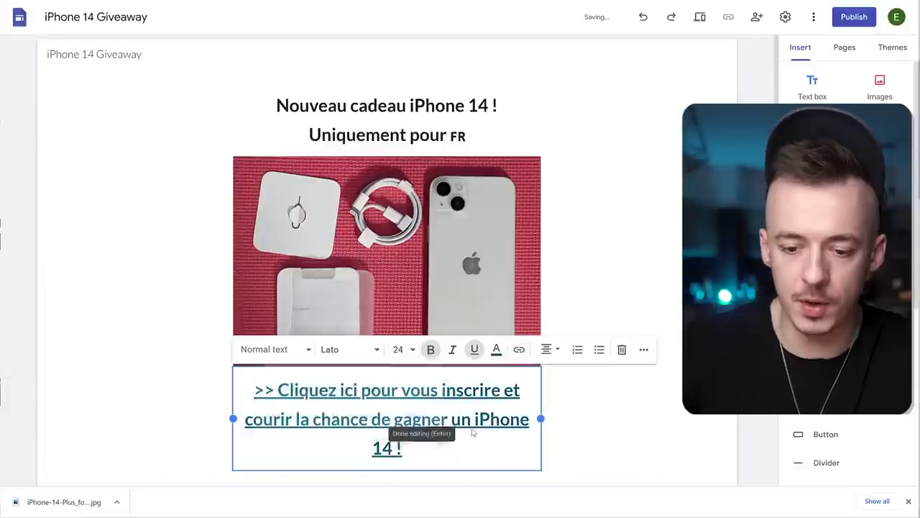
pyautogui.hotkey('ctrl', 'a')
pyautogui.click(496, 349)
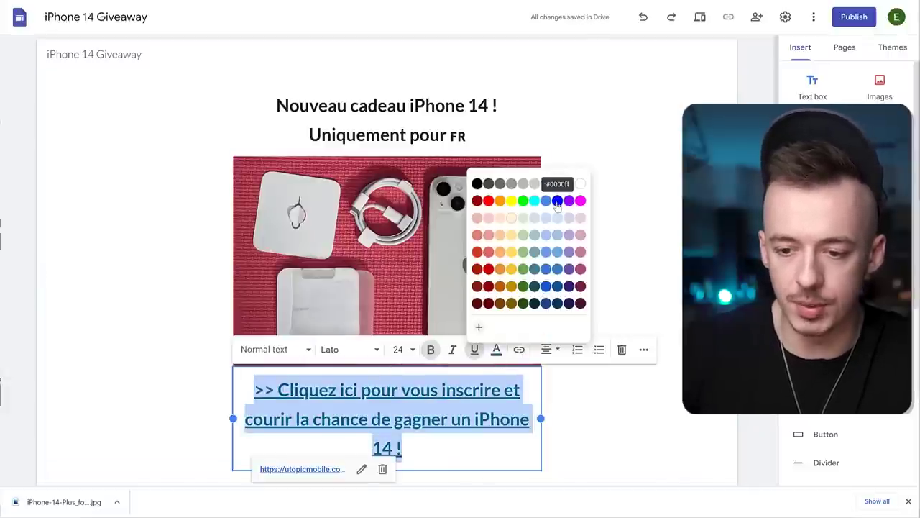
pyautogui.click(557, 201)
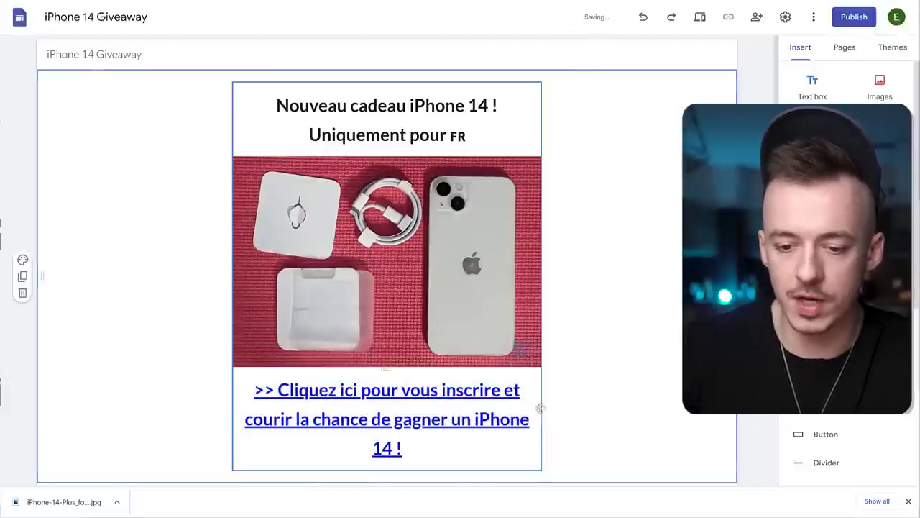
# Check the caption's blue colour, then open the Publish to the web dialog
pyautogui.click(439, 419)
pyautogui.click(496, 348)
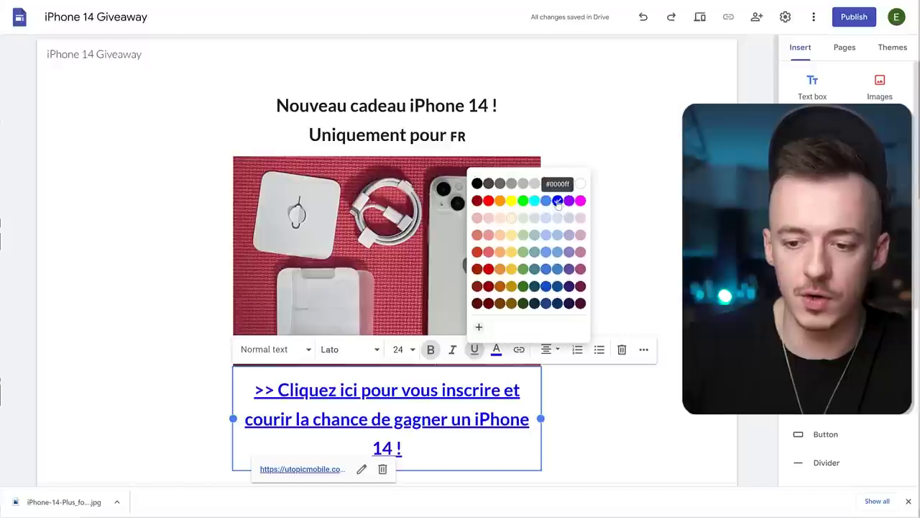
pyautogui.click(649, 226)
pyautogui.click(849, 23)
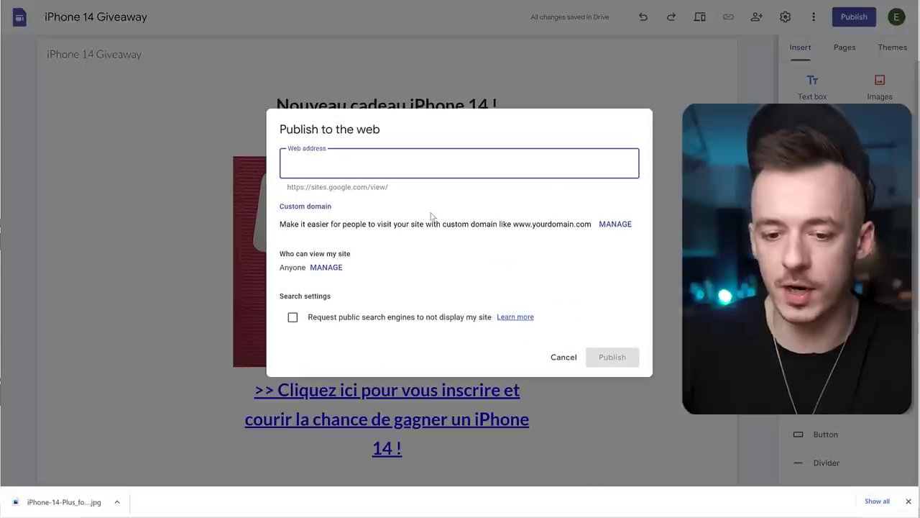
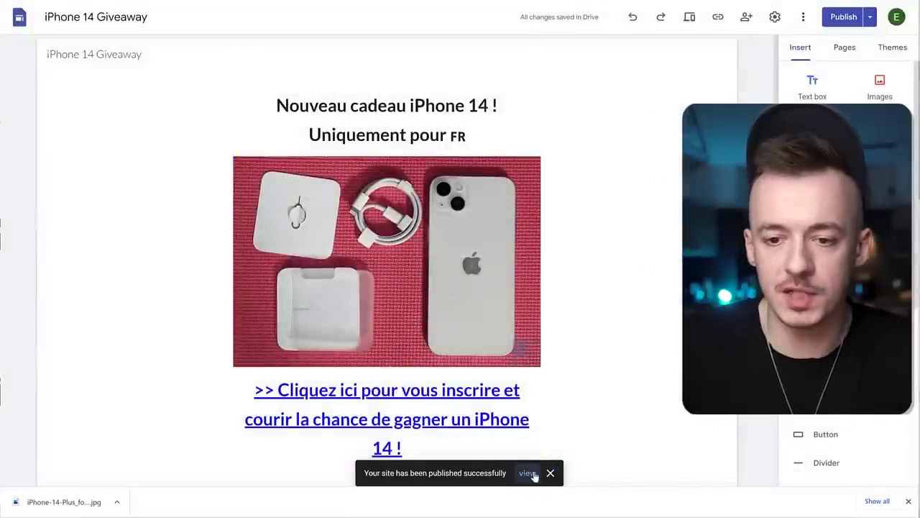
# View the published 'iPhone 14 Giveaway' site live, dismissing the translate offer and checking the headline, photo and sign-up link
pyautogui.click(528, 473)
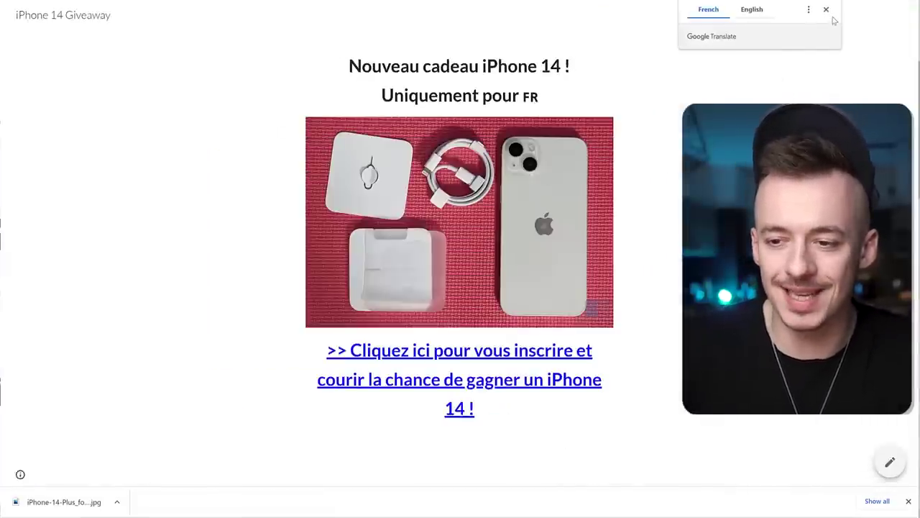
pyautogui.click(827, 10)
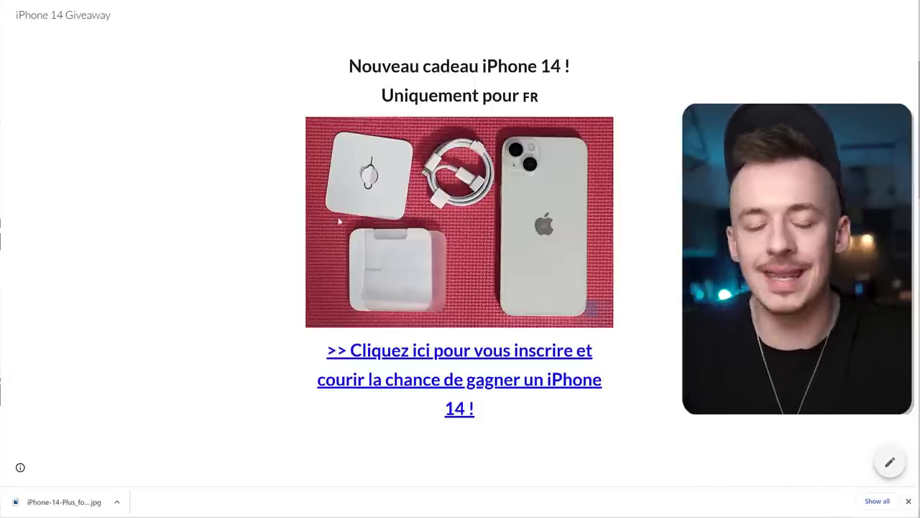
pyautogui.moveTo(338, 68); pyautogui.dragTo(530, 422)
pyautogui.click(530, 422)
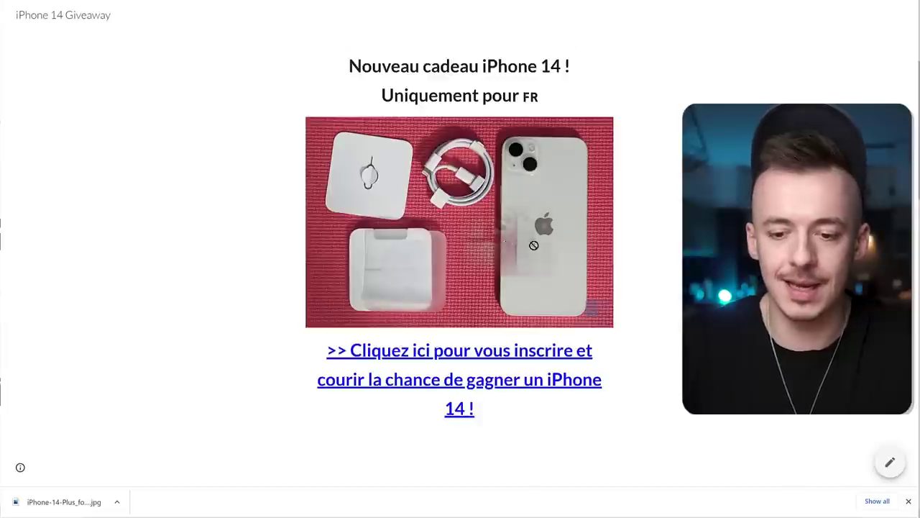